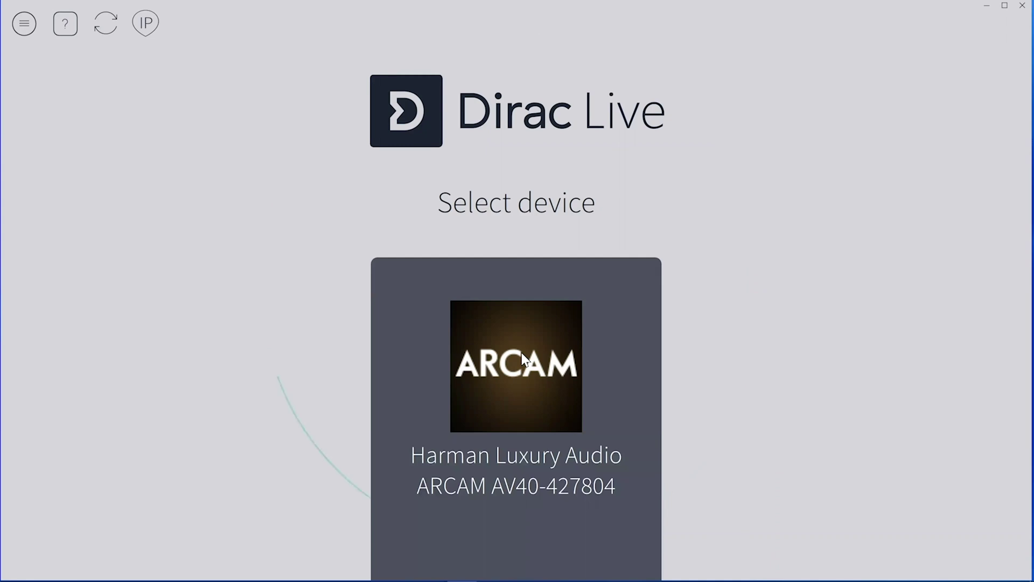
Step: Connect to the ARCAM AV40 with USBPre2 as microphone and go to Volume Calibration
click(524, 359)
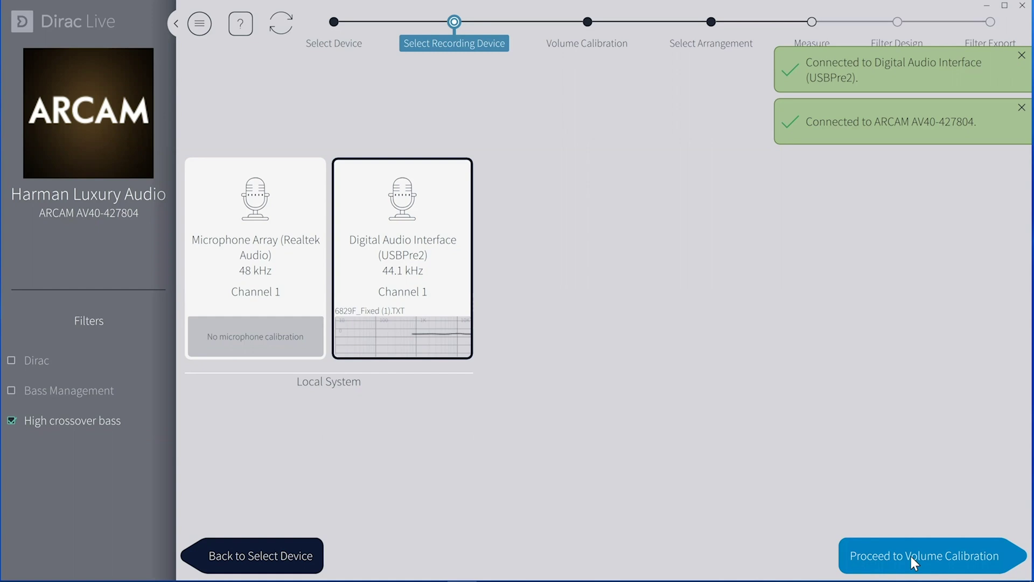
click(911, 556)
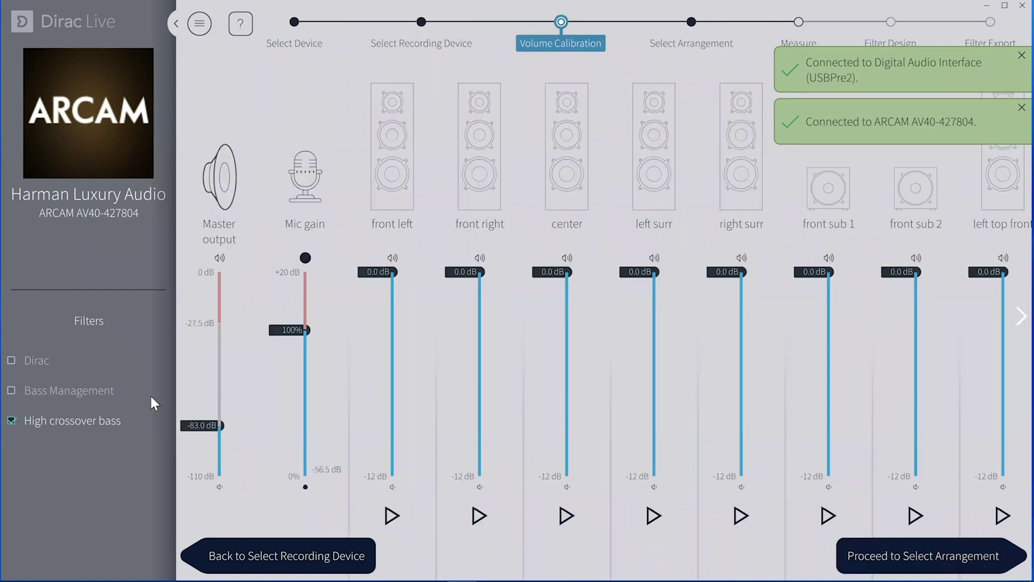
Step: Set master output to -35.9 dB and calibrate front left to -6.0 dB with its test tone
drag(194, 426, 206, 376)
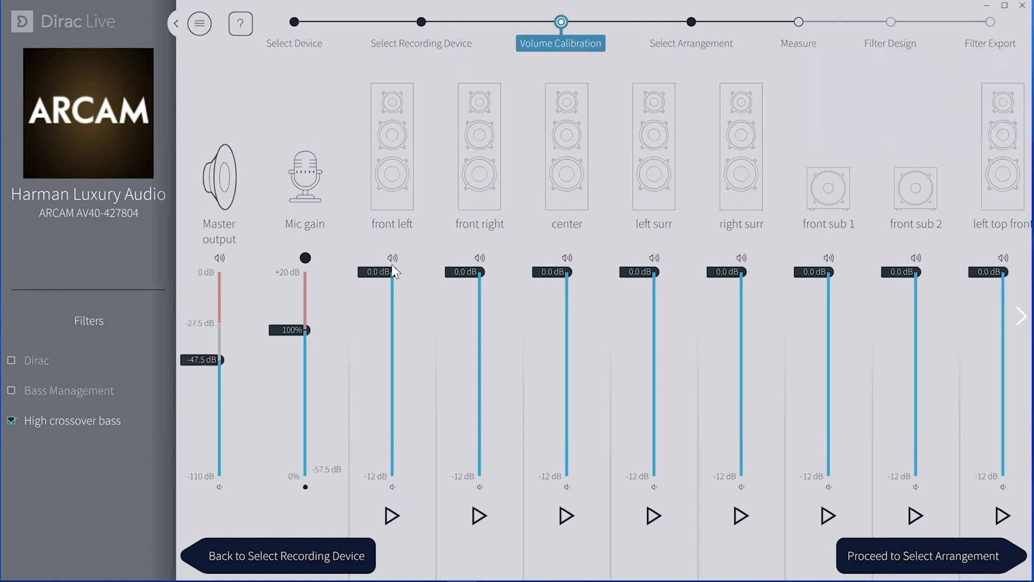
drag(385, 311, 385, 351)
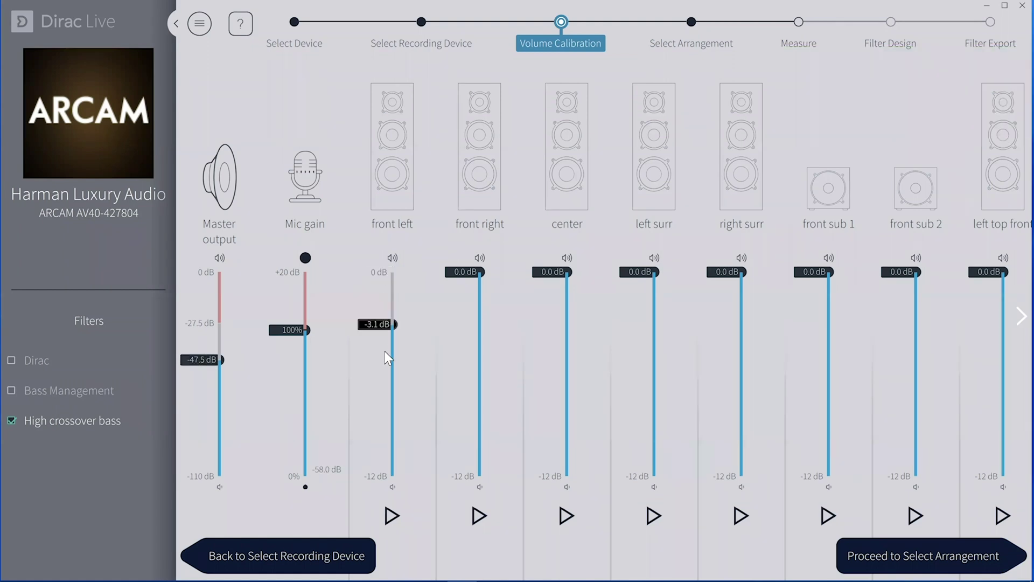
click(391, 516)
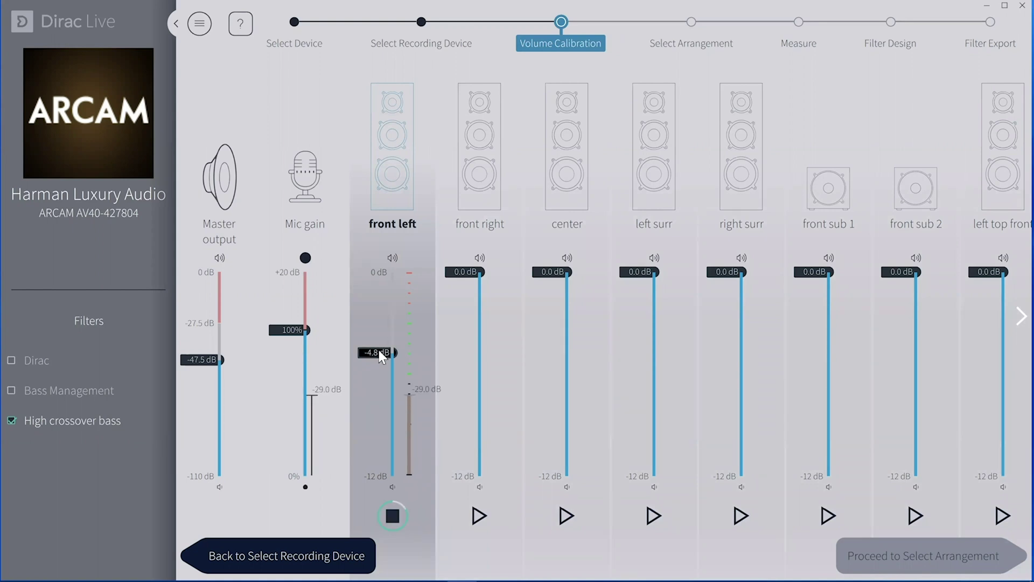
drag(379, 350, 383, 342)
drag(211, 359, 210, 339)
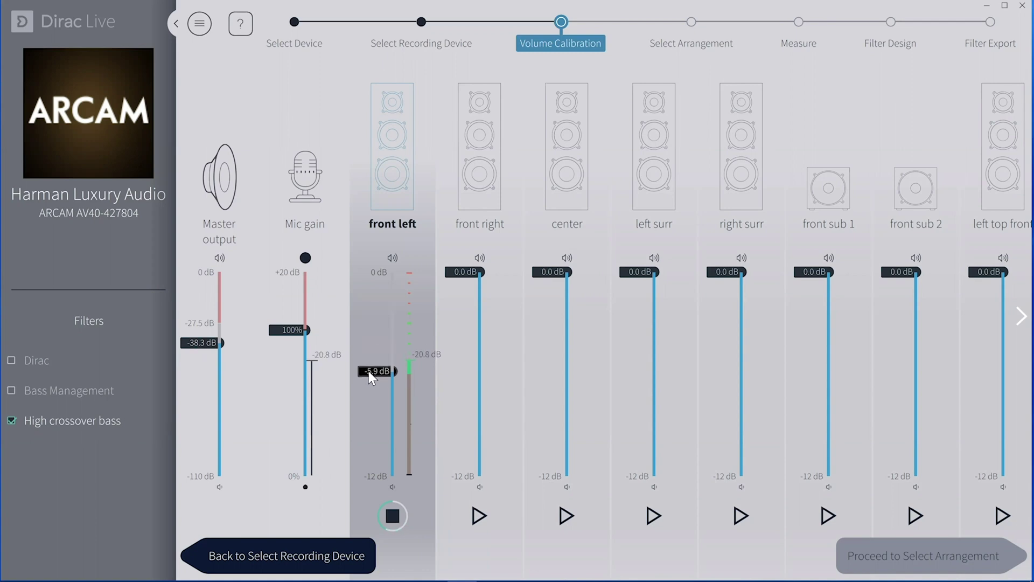
drag(206, 346, 207, 338)
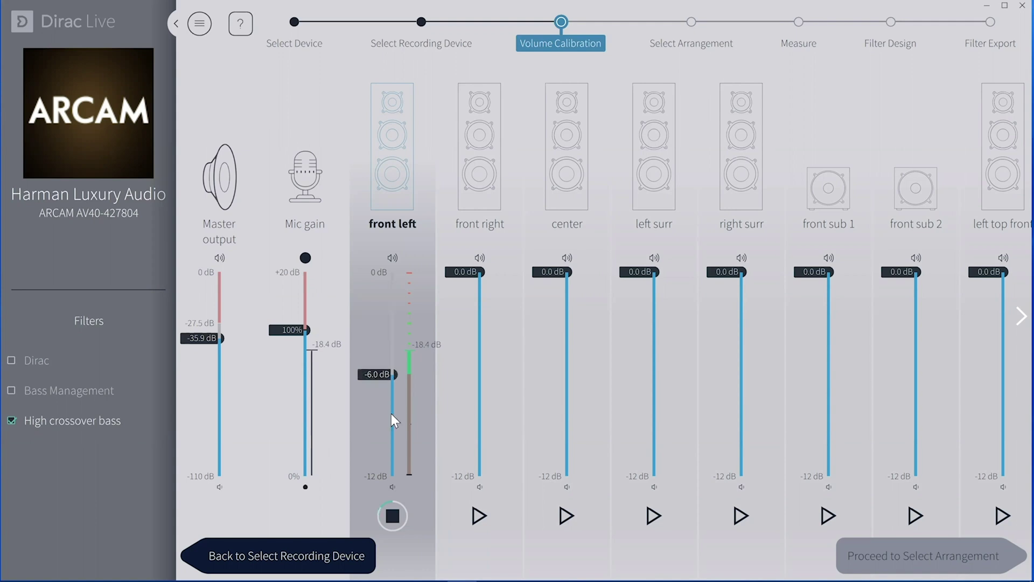
click(393, 516)
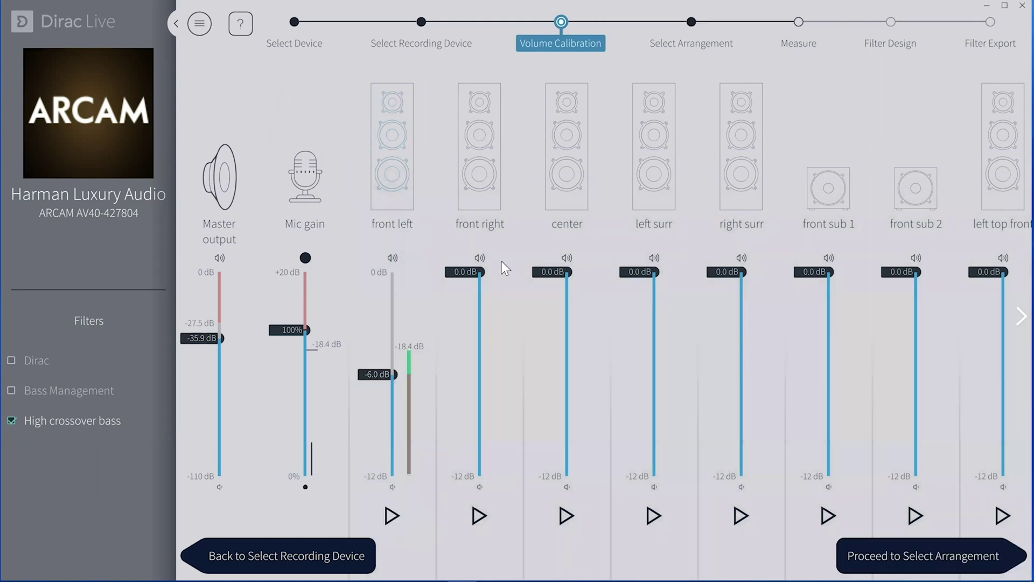
Step: Calibrate front right and center to -6.0 dB each, checking with their test tones
drag(464, 272, 459, 428)
click(466, 377)
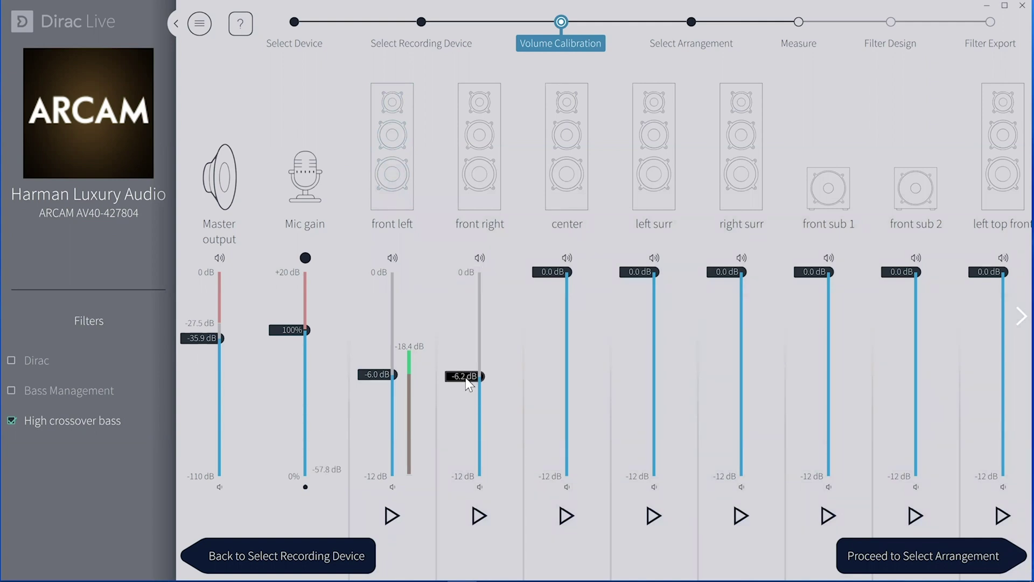
click(466, 375)
click(552, 357)
drag(553, 372, 553, 375)
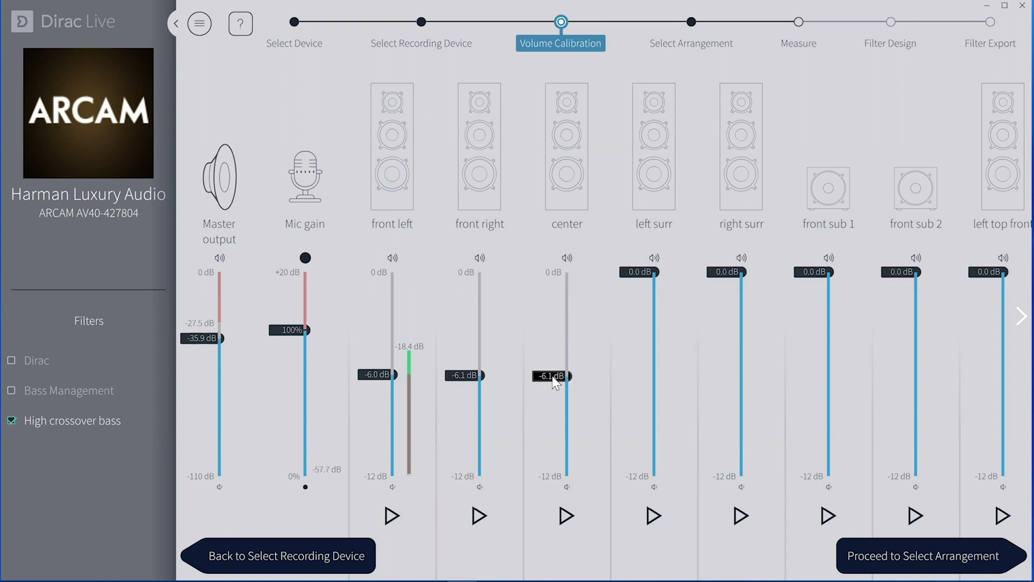
click(490, 512)
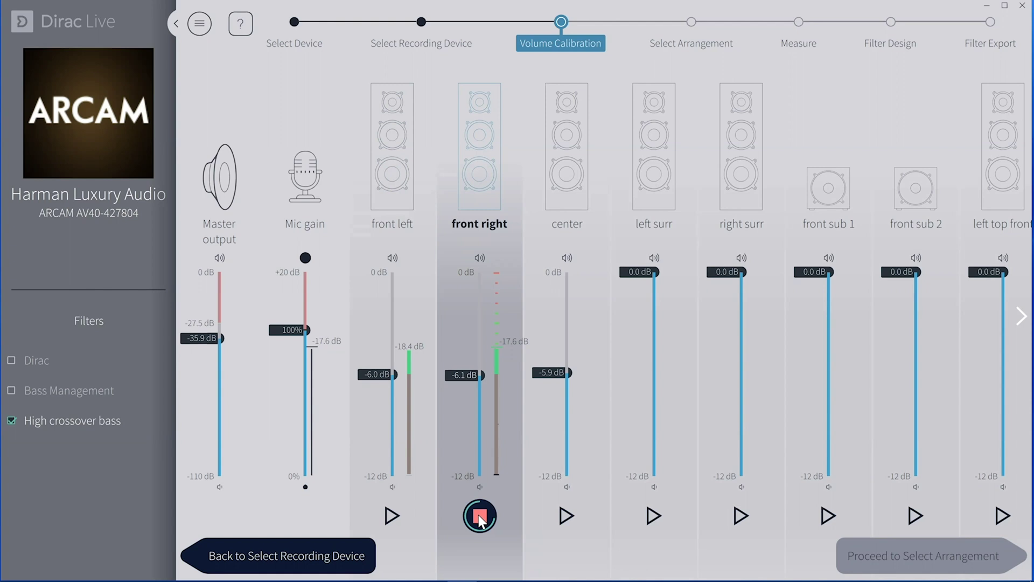
click(480, 520)
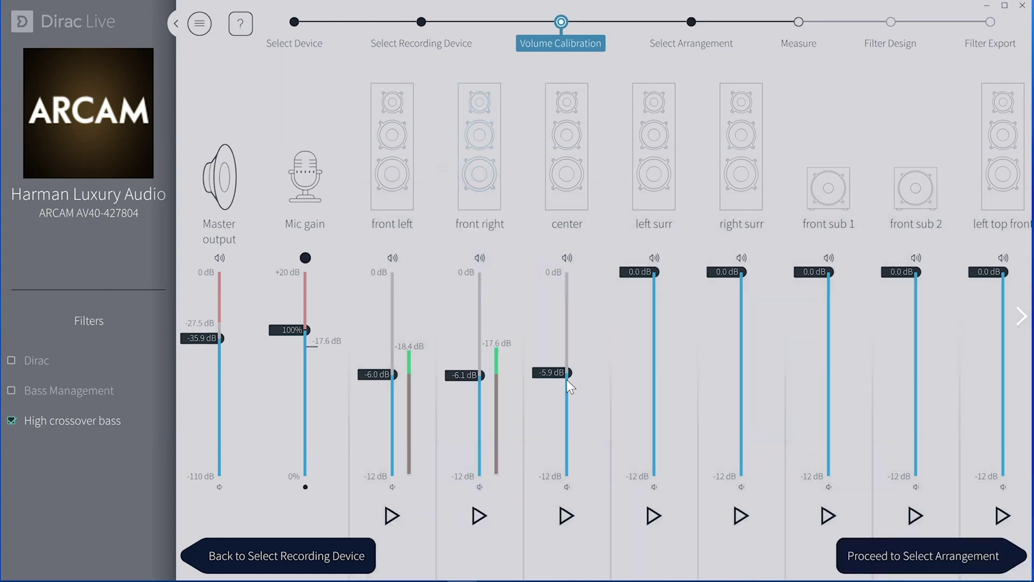
click(566, 516)
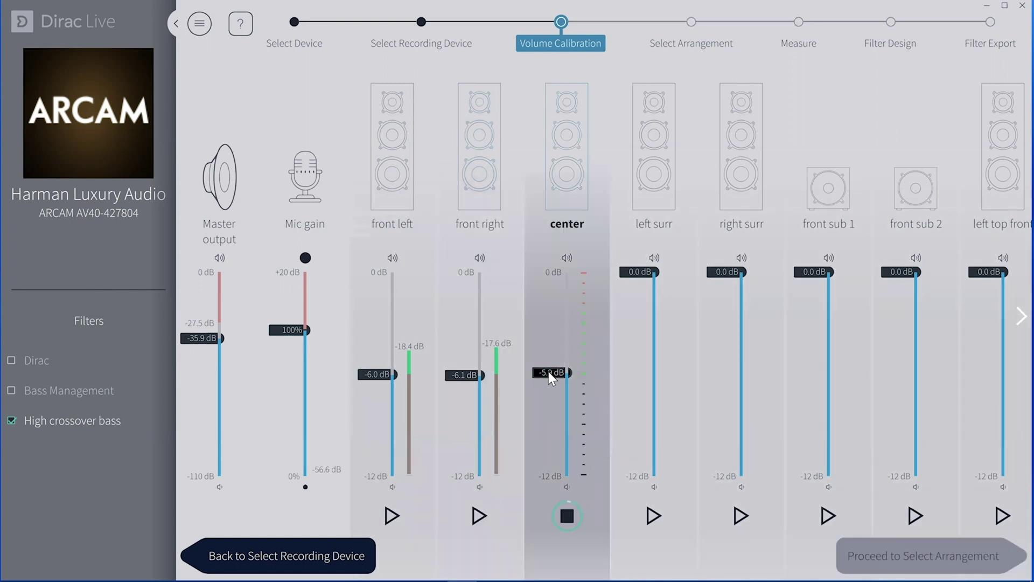
drag(548, 374, 548, 374)
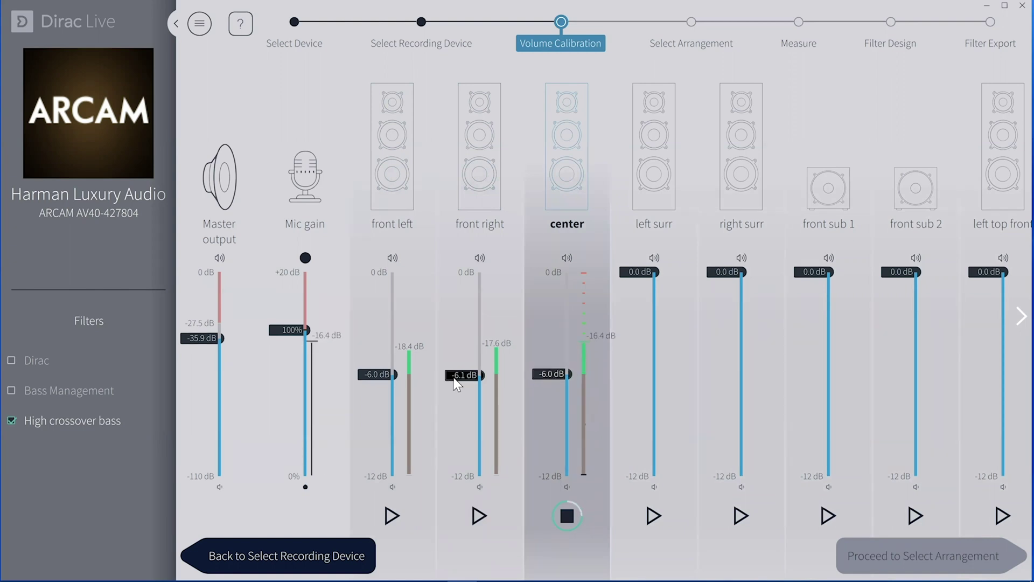
drag(454, 376, 454, 374)
Step: Level-check left and right surrounds with test tones, setting right surround to -3.0 dB
click(565, 517)
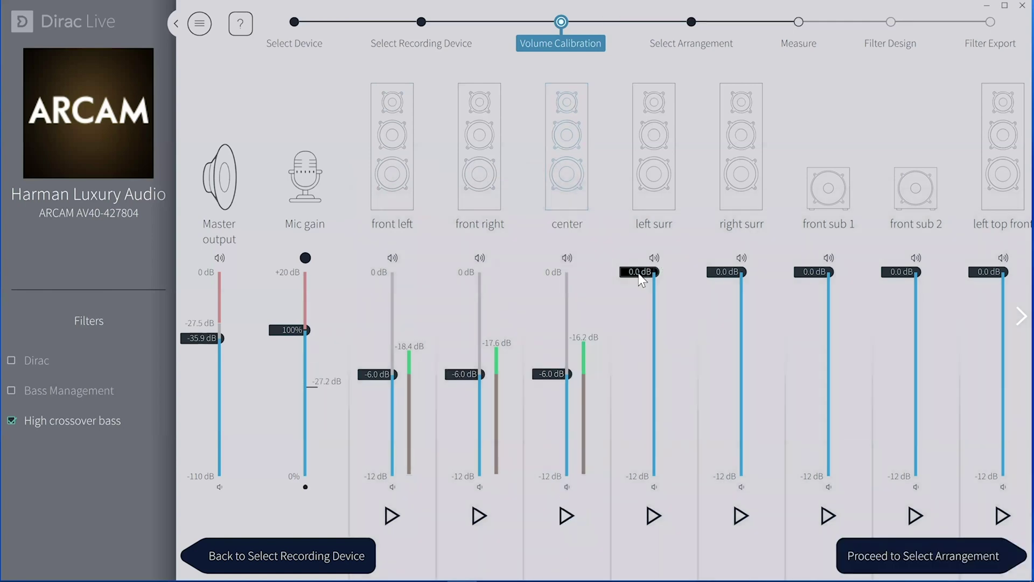
drag(655, 272, 642, 330)
click(654, 516)
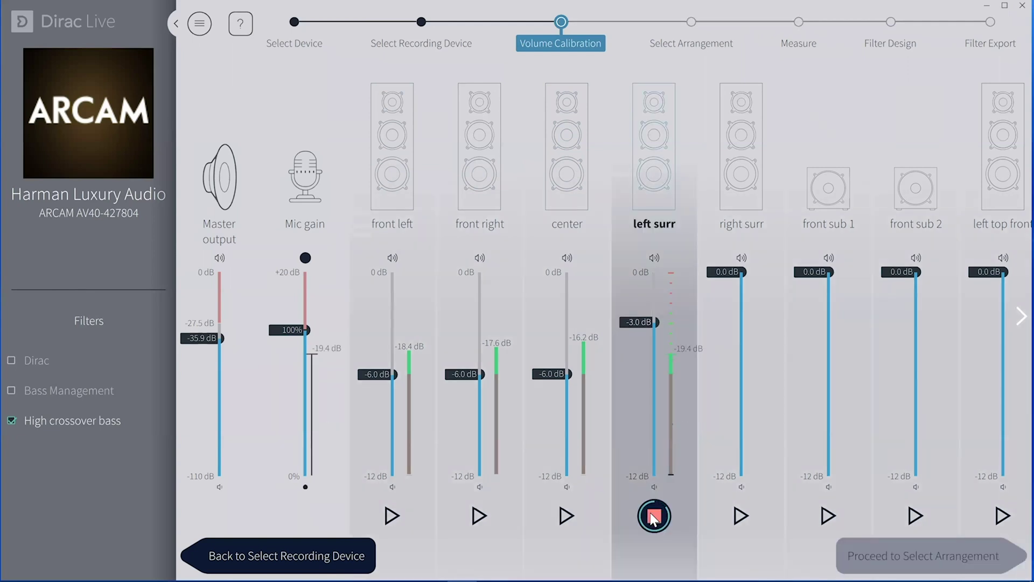
click(654, 517)
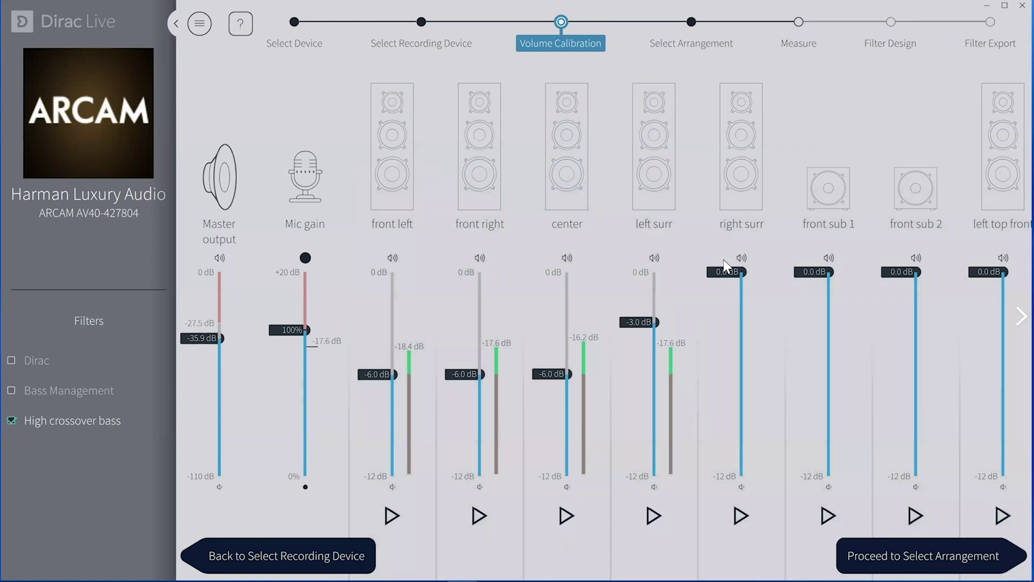
click(730, 274)
click(726, 321)
click(741, 516)
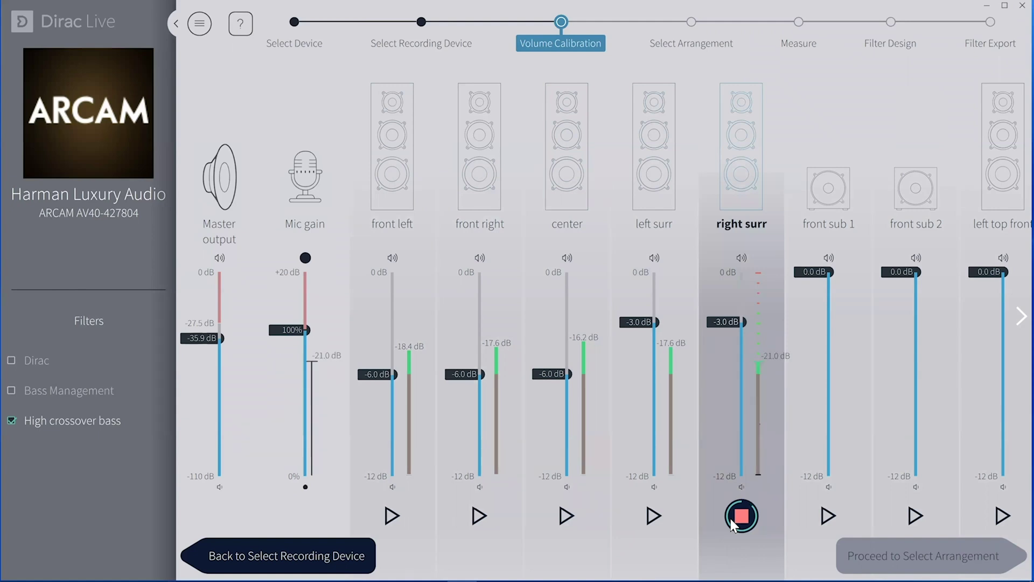
click(741, 516)
Step: Adjust front sub 1 and set front sub 2 to -2.7 dB using test tones
drag(808, 274, 807, 368)
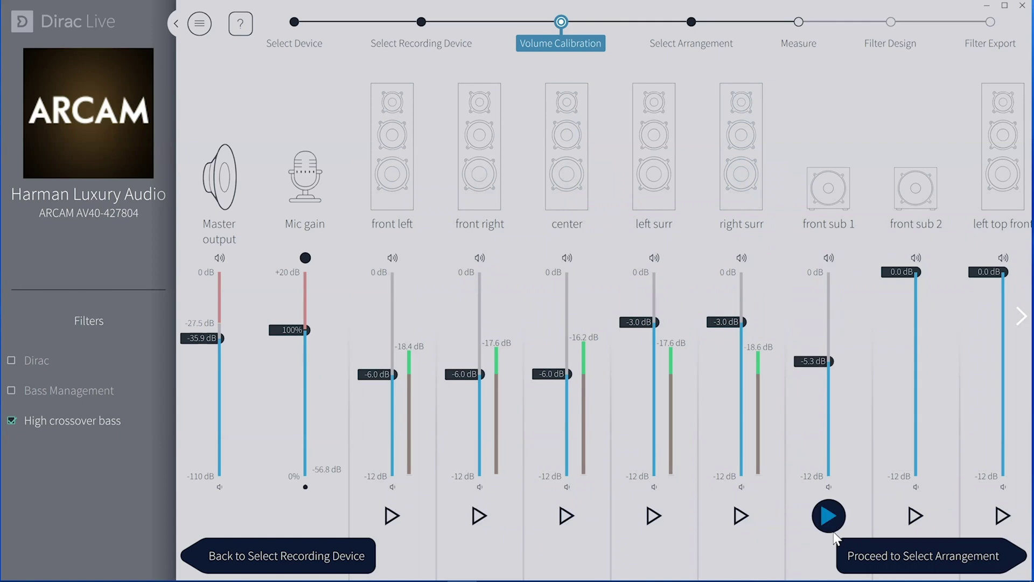
click(833, 531)
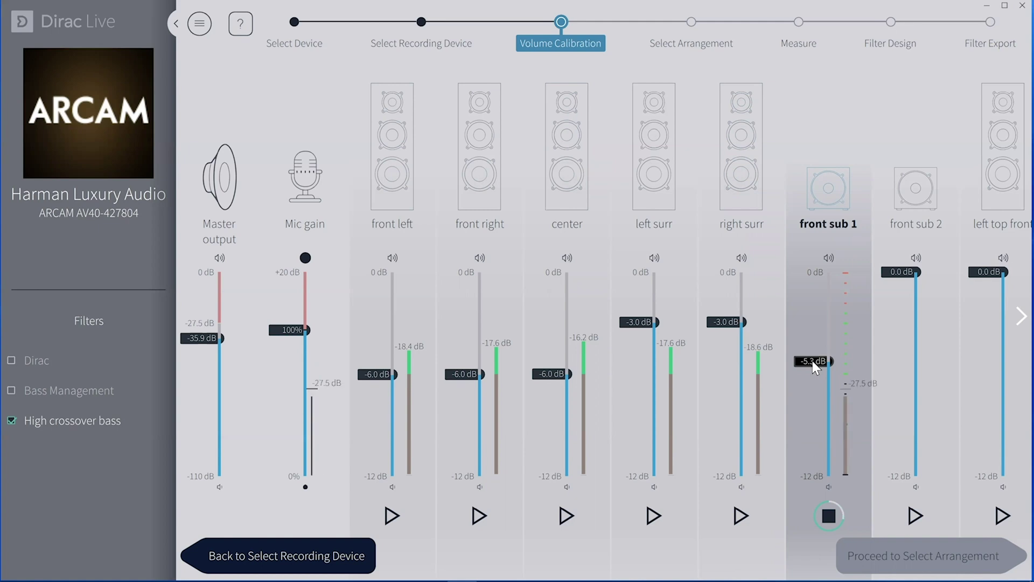
drag(812, 360, 814, 322)
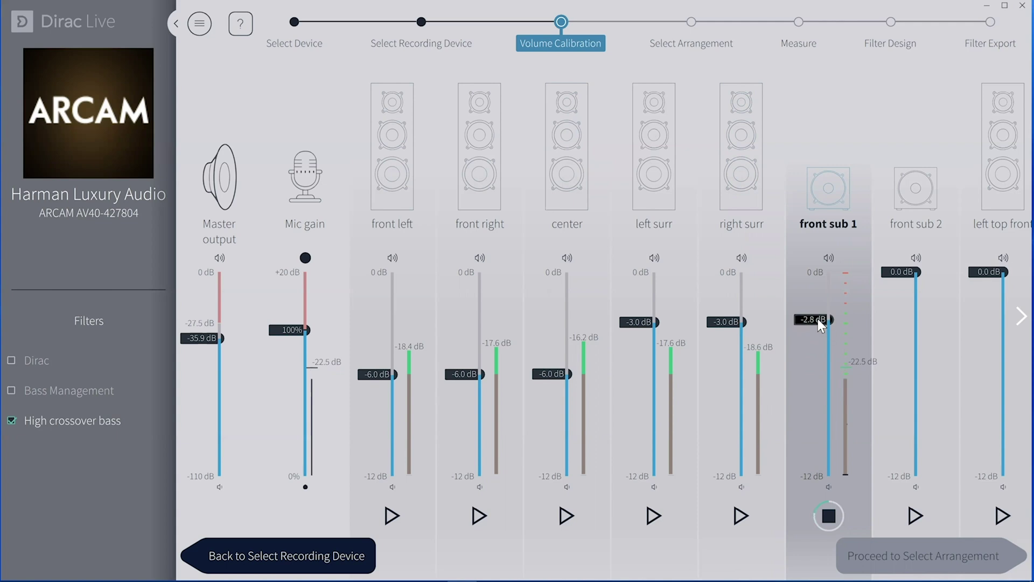
click(828, 515)
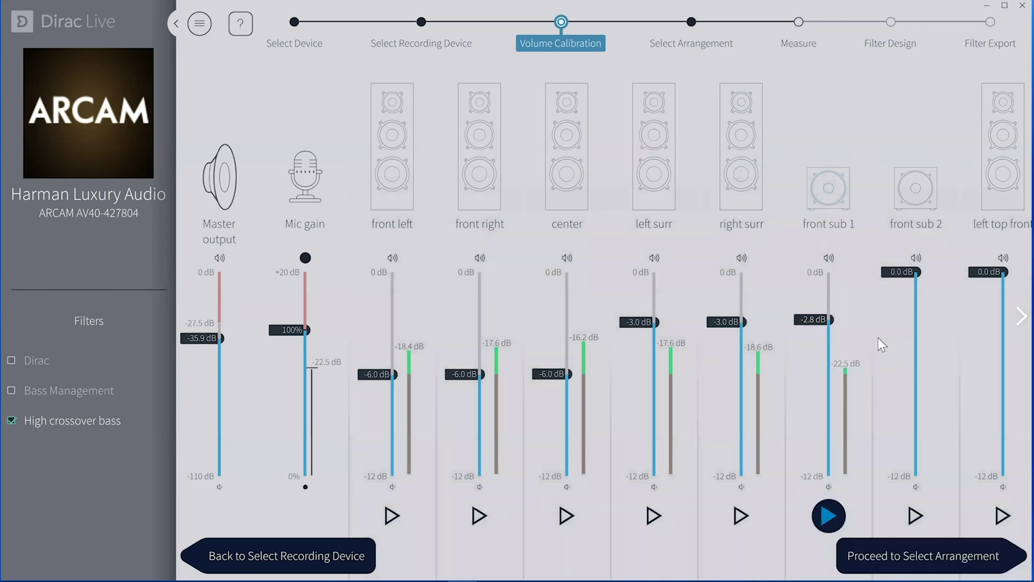
click(903, 319)
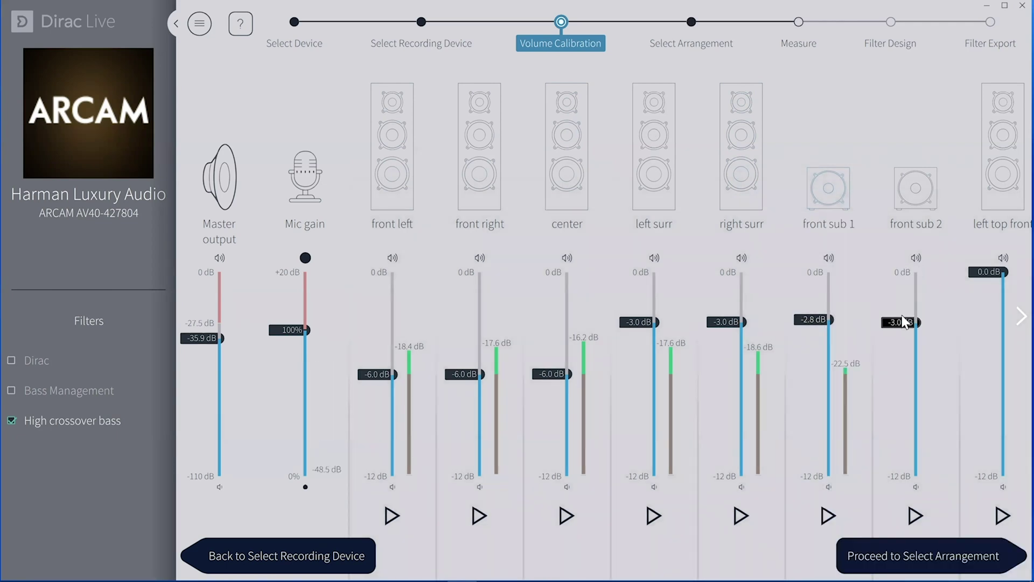
click(917, 514)
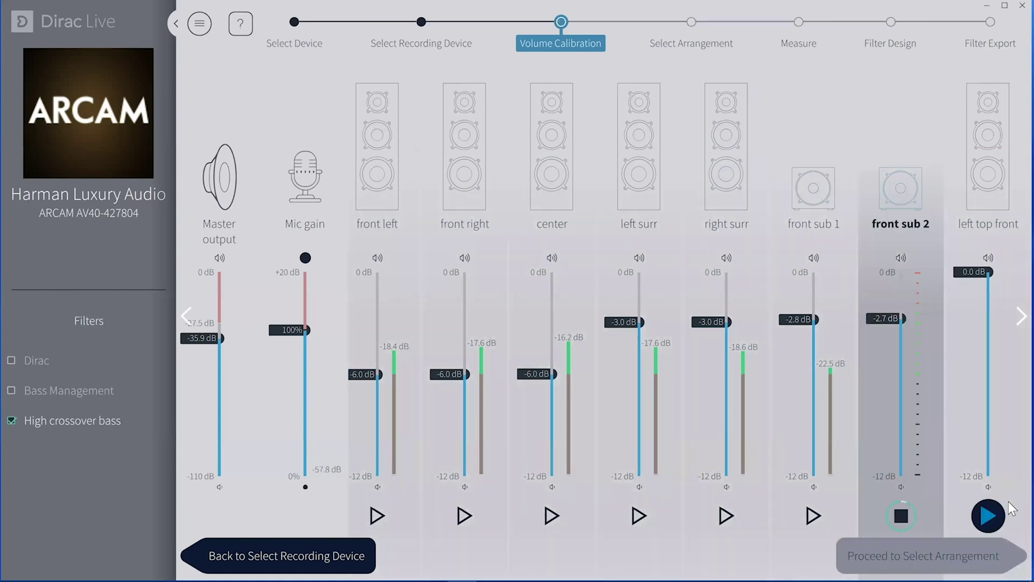
Step: Bring the remaining channels into view and test-tone the left and right top front speakers
click(1013, 321)
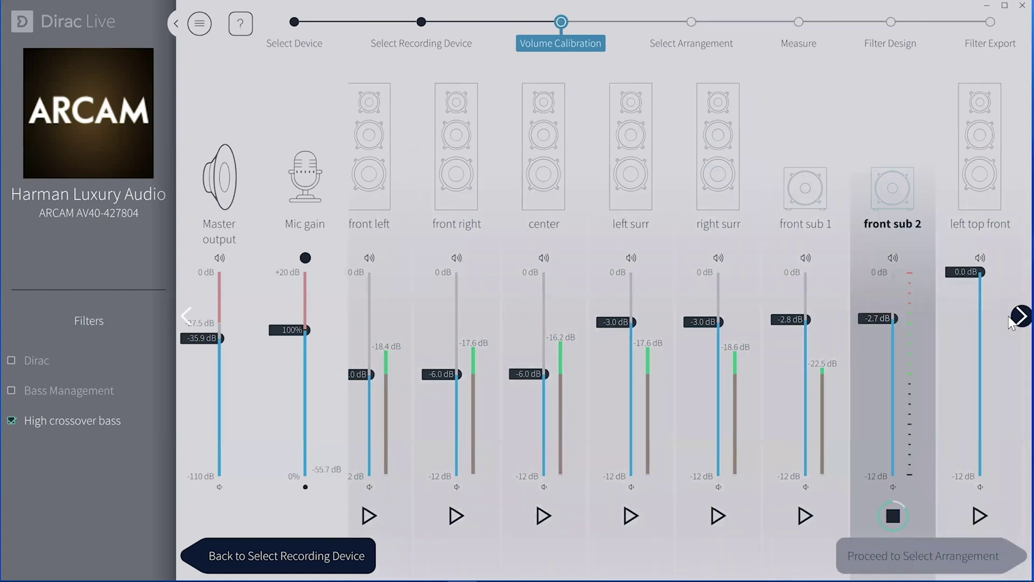
click(1020, 316)
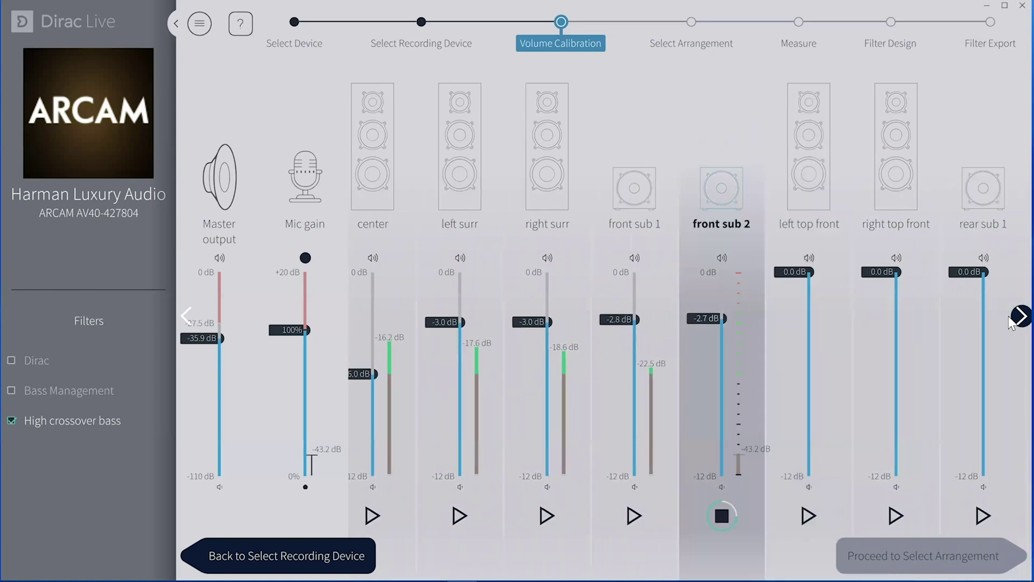
click(1020, 316)
click(1019, 316)
click(559, 518)
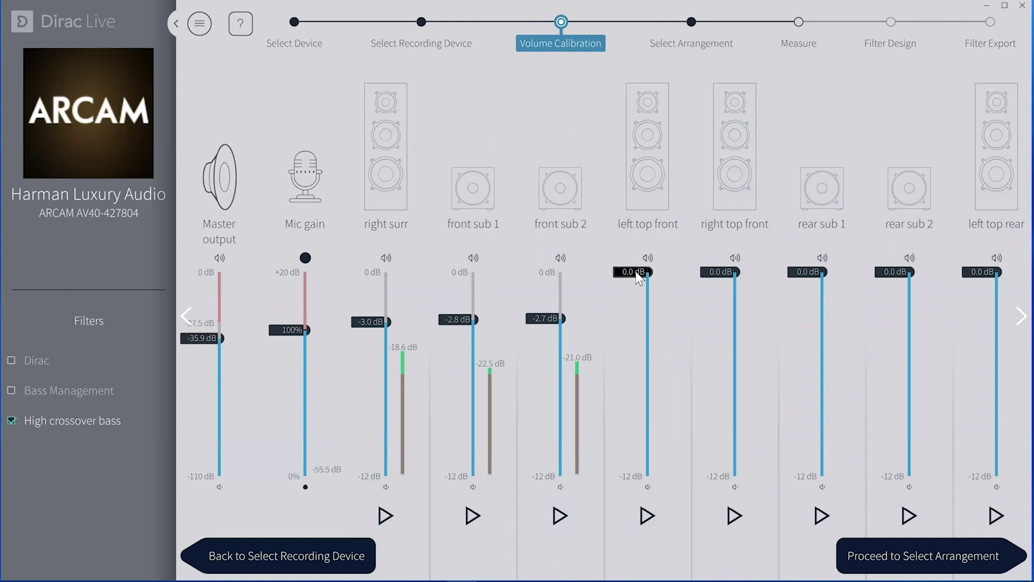
click(641, 515)
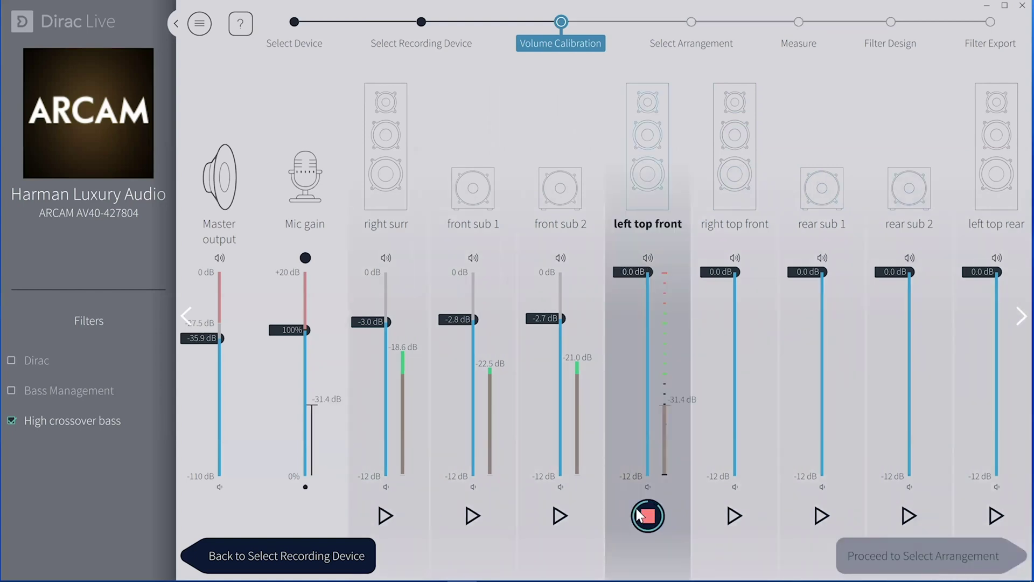
click(643, 516)
click(734, 516)
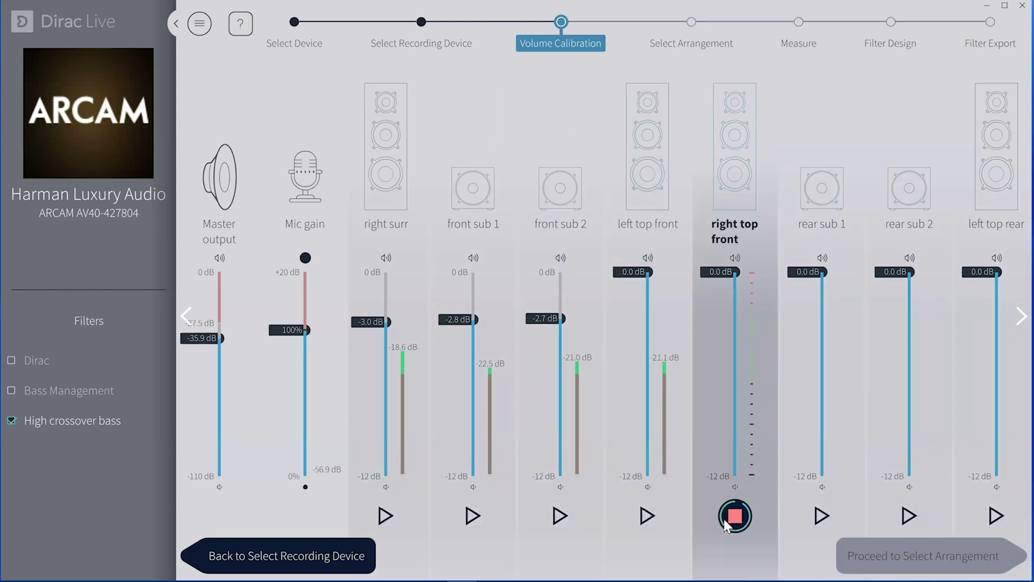
click(729, 518)
Step: Set rear sub 1 to -2.4 dB, keep Focused imaging, and measure the main position
drag(814, 278, 814, 319)
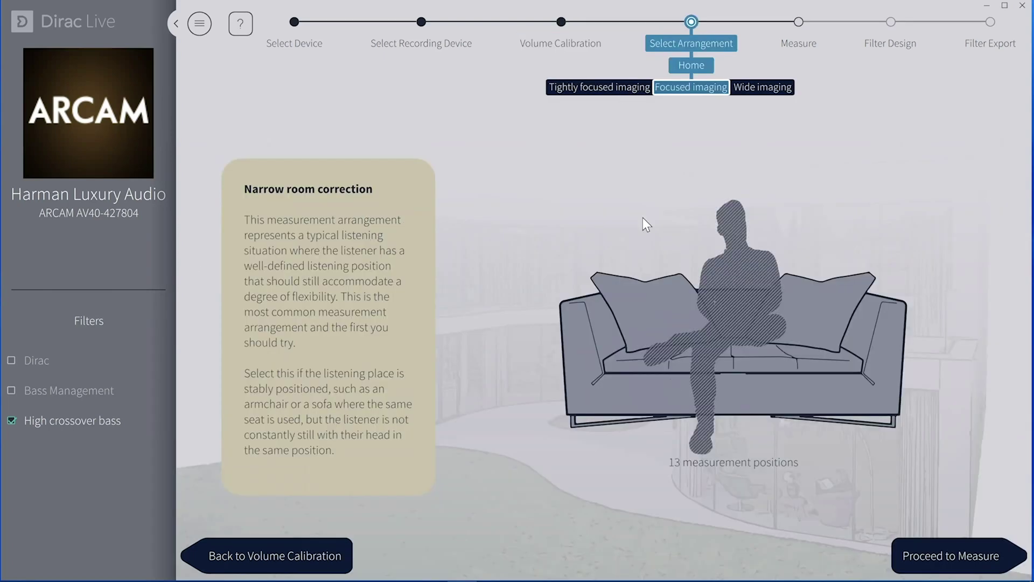
click(940, 556)
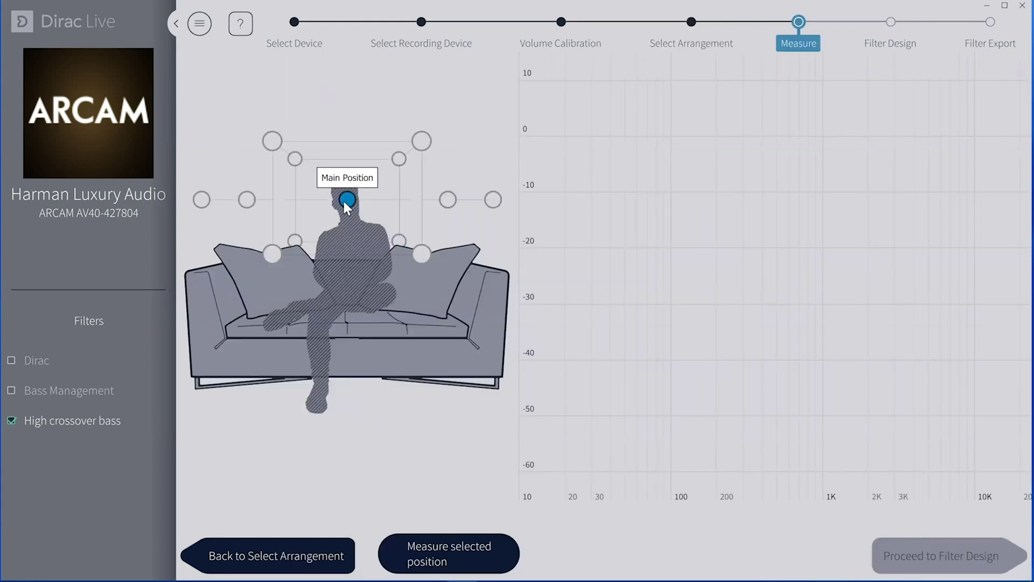
click(422, 556)
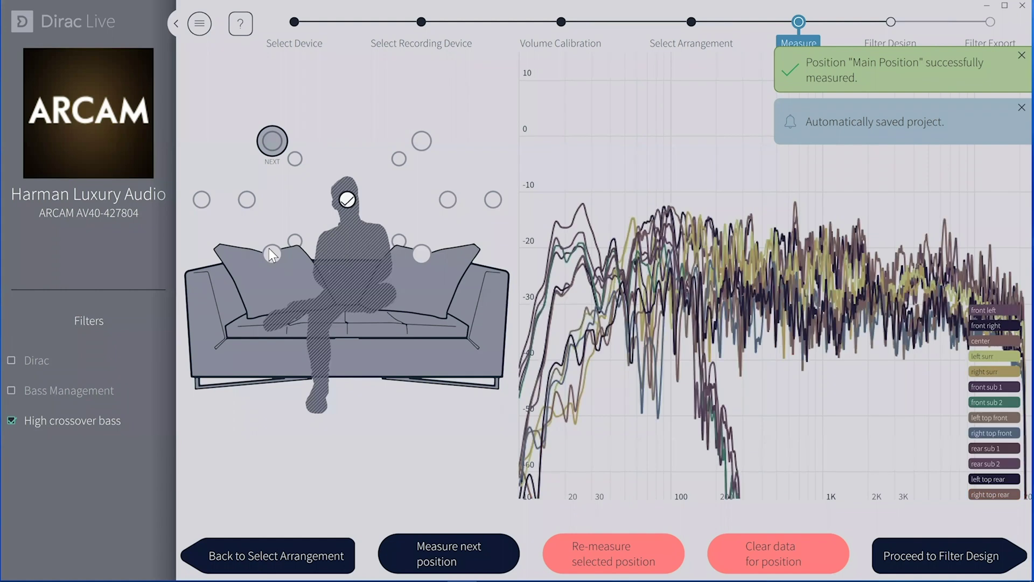
Step: Measure the position left of the main seat, then proceed to Filter Design
click(246, 204)
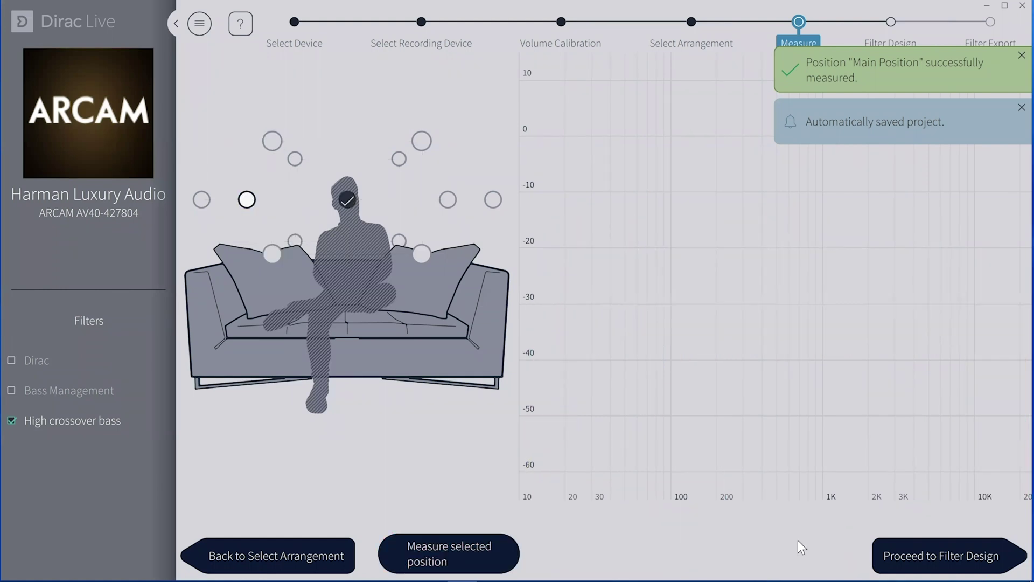
click(487, 554)
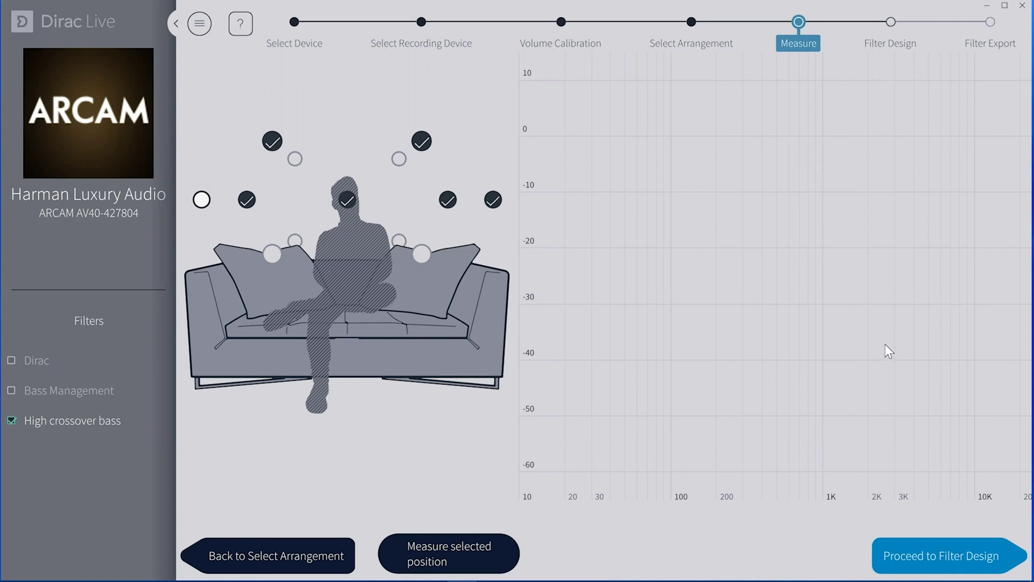
key(Return)
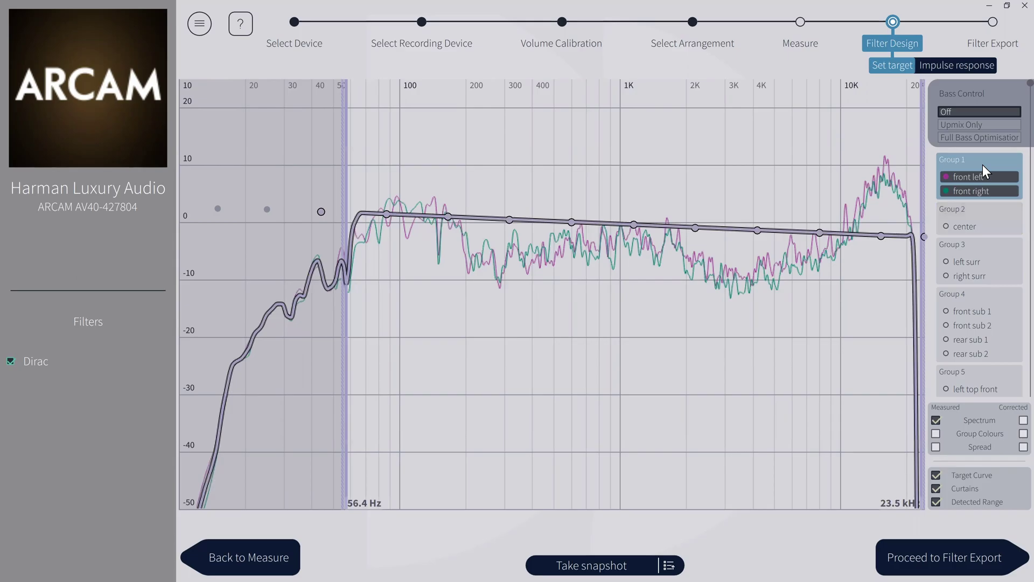
Step: Compare center grouped with front left/right in Group 1, then return it to Group 2
click(977, 192)
click(977, 222)
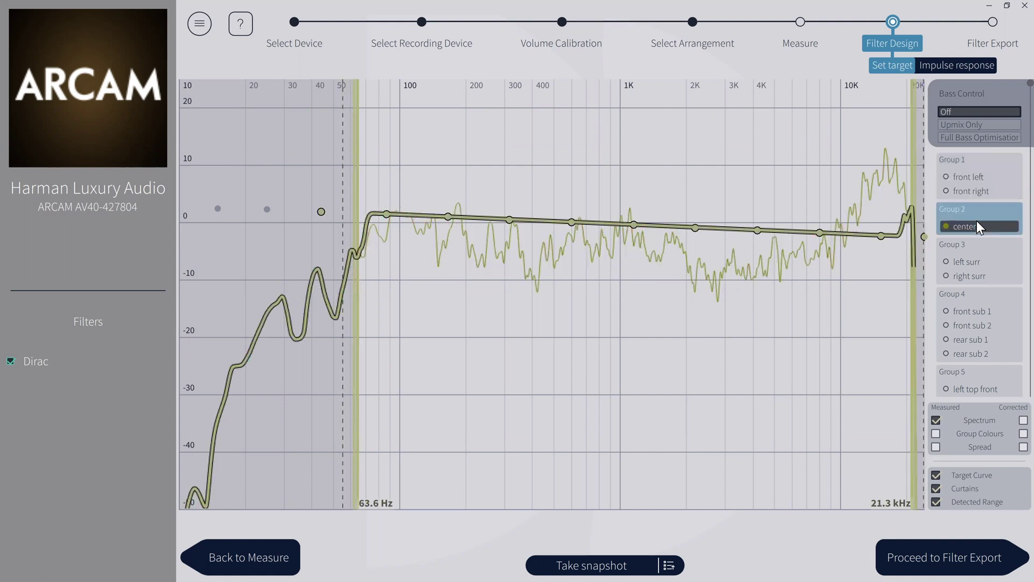
drag(981, 214, 984, 191)
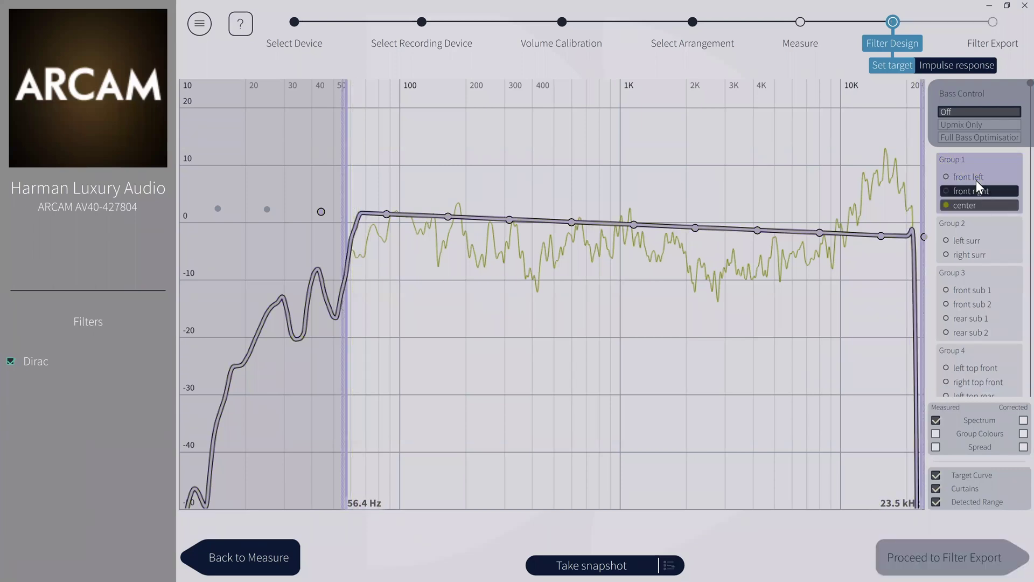
click(972, 160)
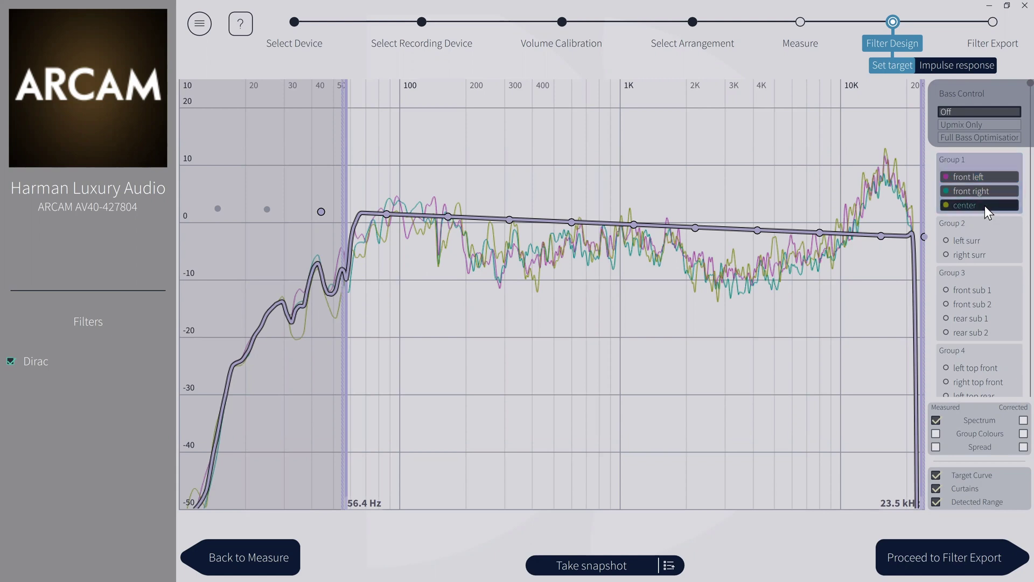
drag(984, 213, 984, 216)
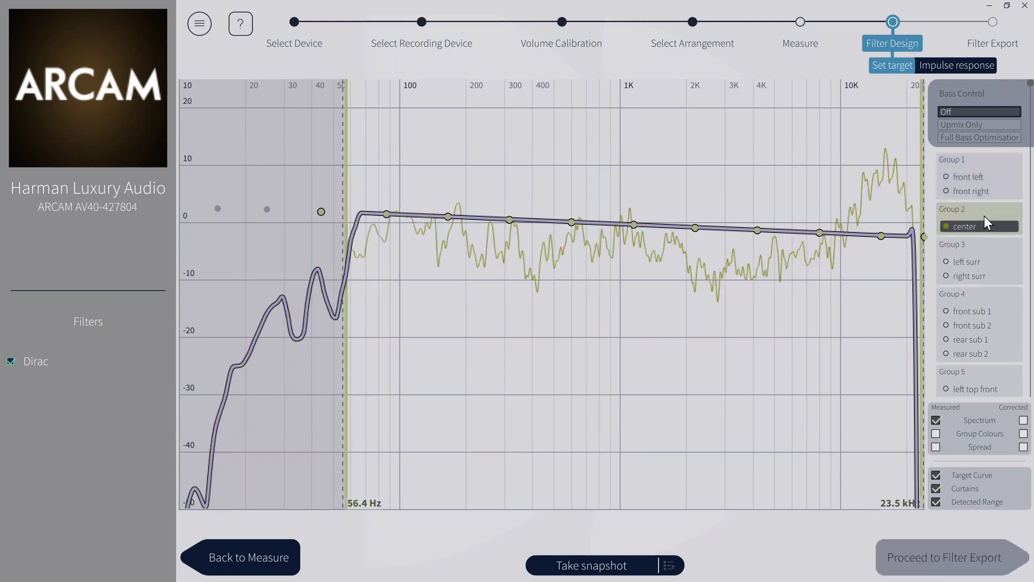
click(967, 247)
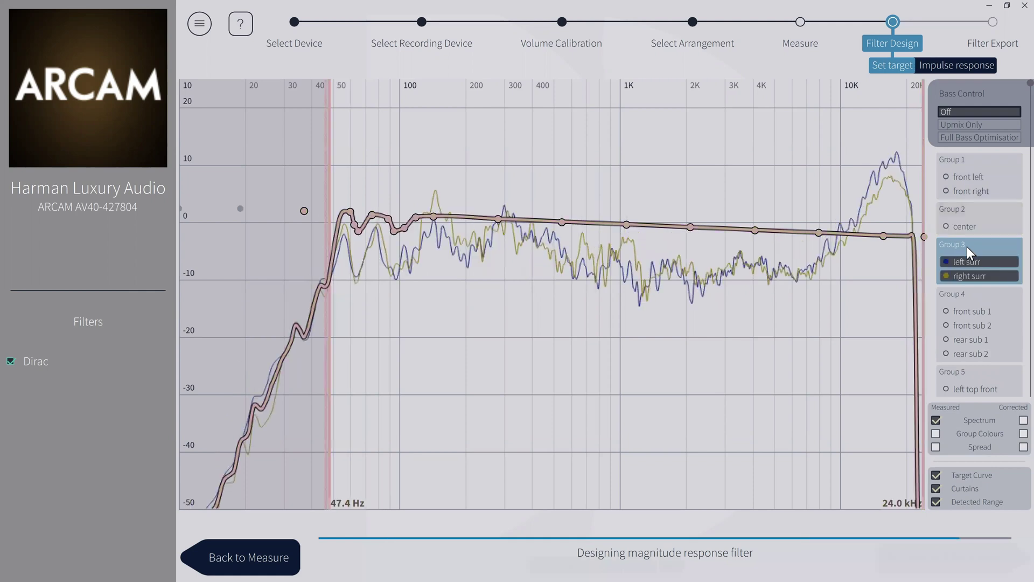
Step: Lower the subwoofer group's upper correction limit near 158 Hz, then reselect the center group
click(964, 295)
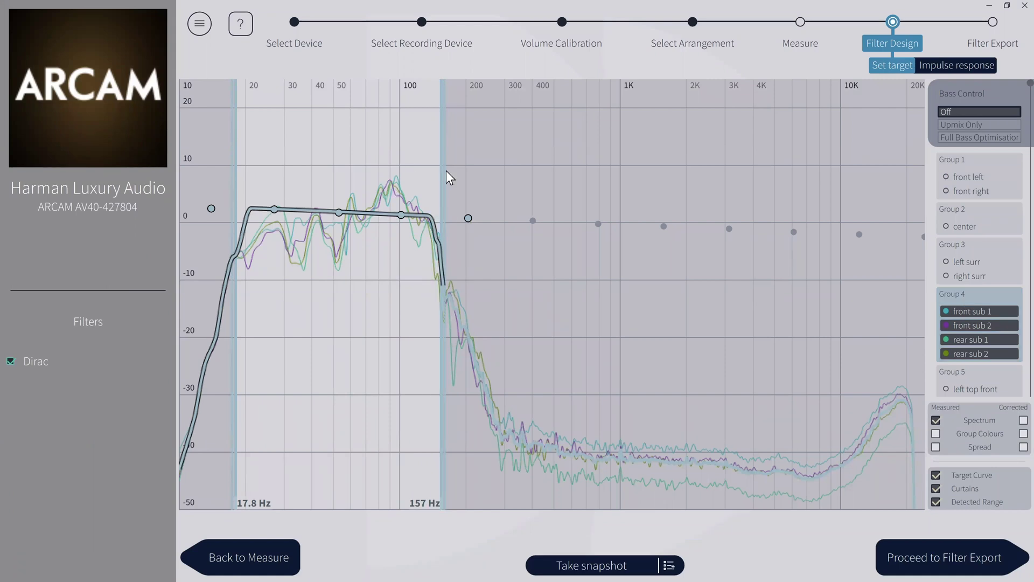
mouse_move(443, 171)
mouse_down()
mouse_move(430, 173)
mouse_move(443, 173)
mouse_up()
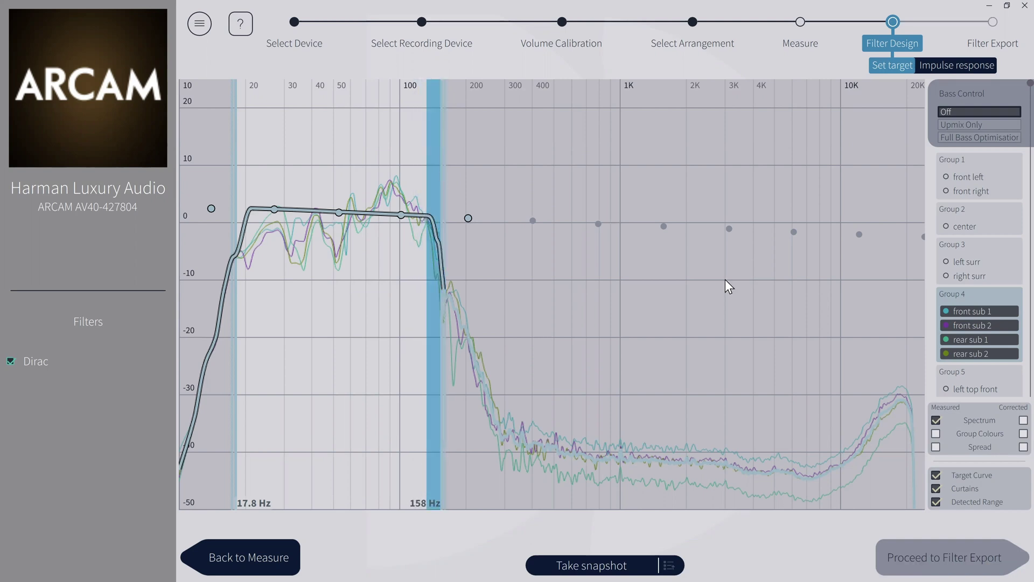
click(981, 219)
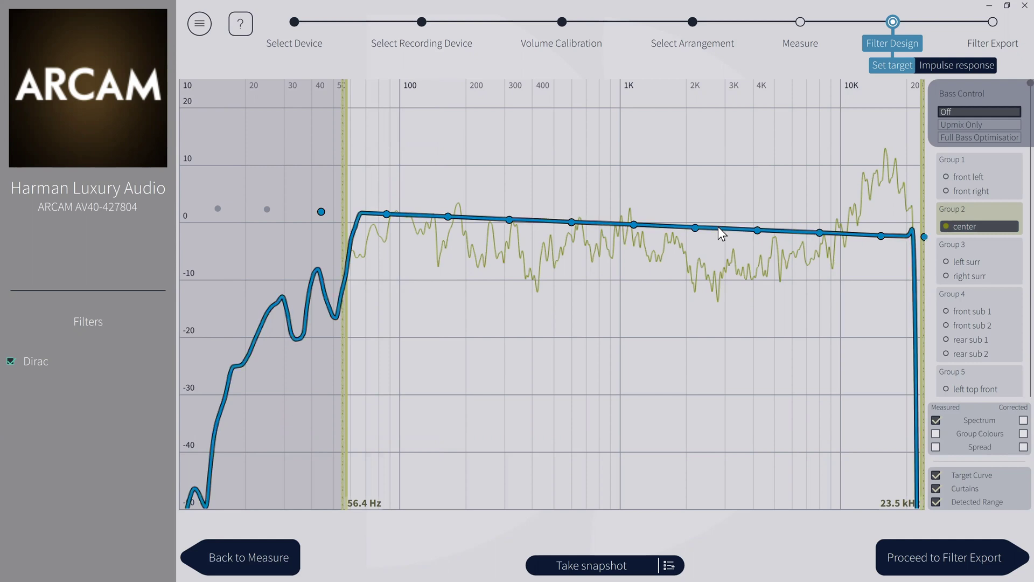
Step: Zoom into the 2 kHz region, add target points, and lower 2.36 kHz to -2.8 dB
scroll(718, 226, up, 5)
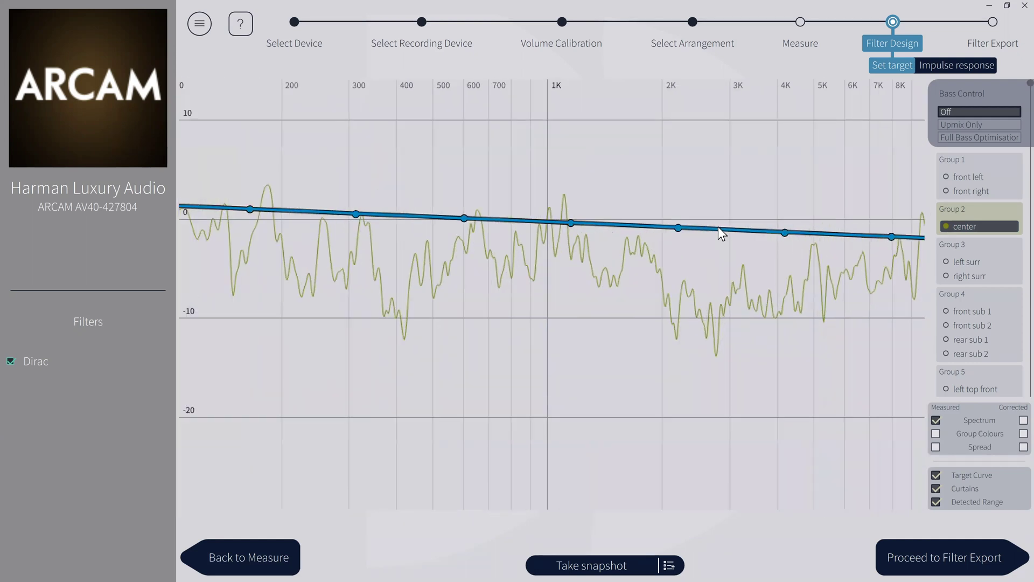
scroll(718, 226, up, 3)
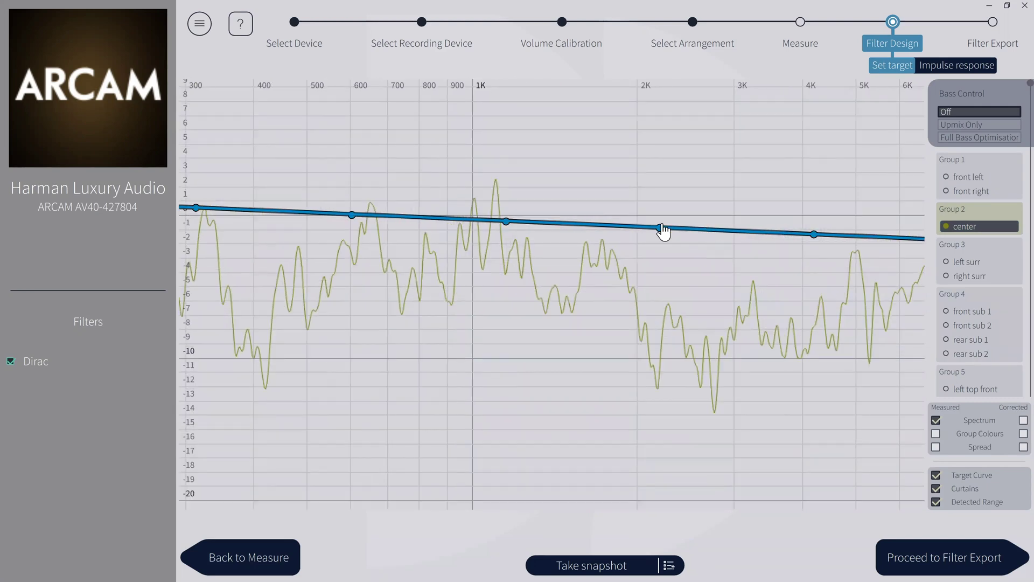
drag(660, 227, 662, 244)
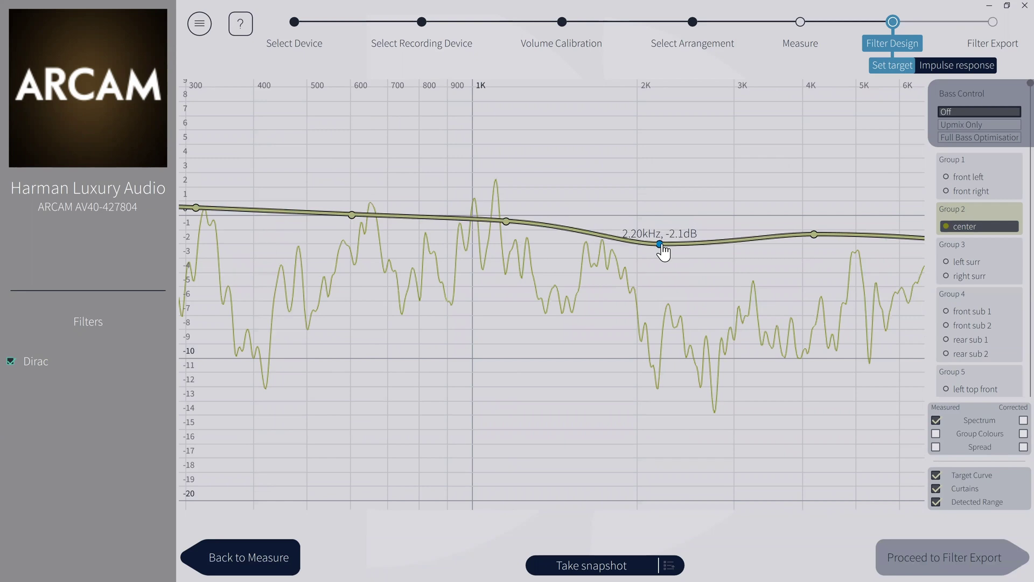
right_click(680, 244)
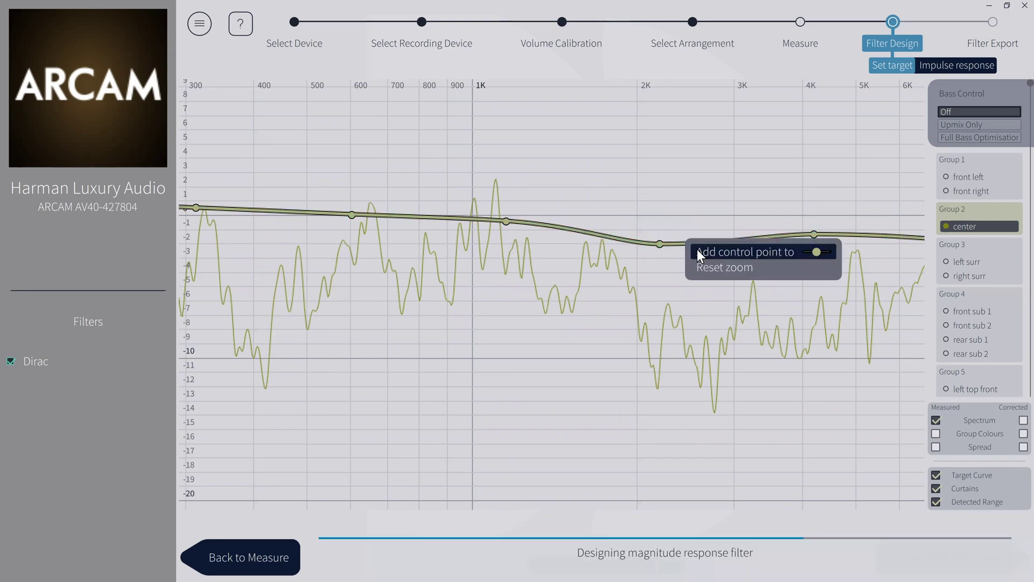
click(697, 249)
drag(681, 254, 653, 276)
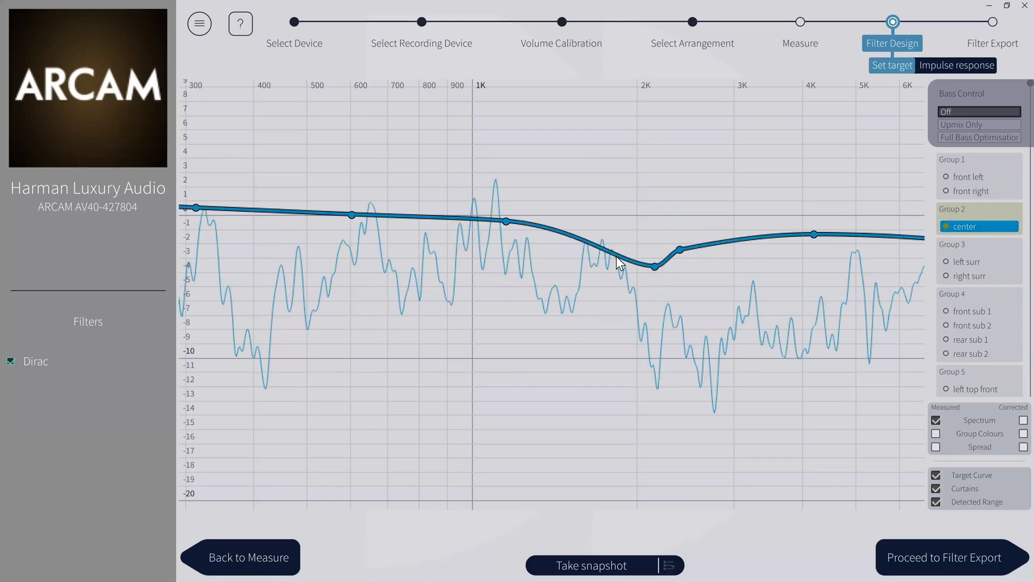
right_click(616, 256)
click(633, 260)
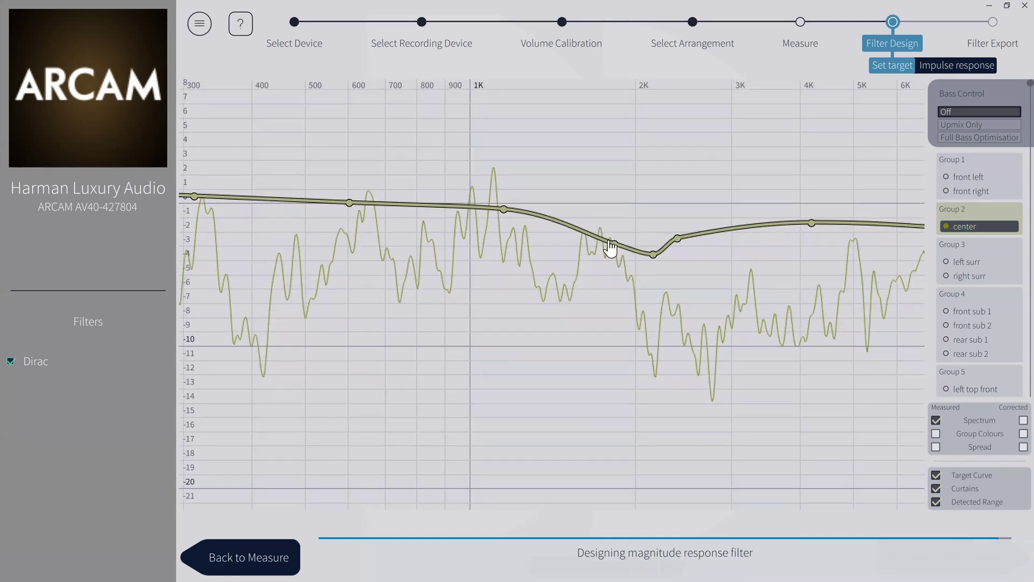
drag(609, 241, 609, 225)
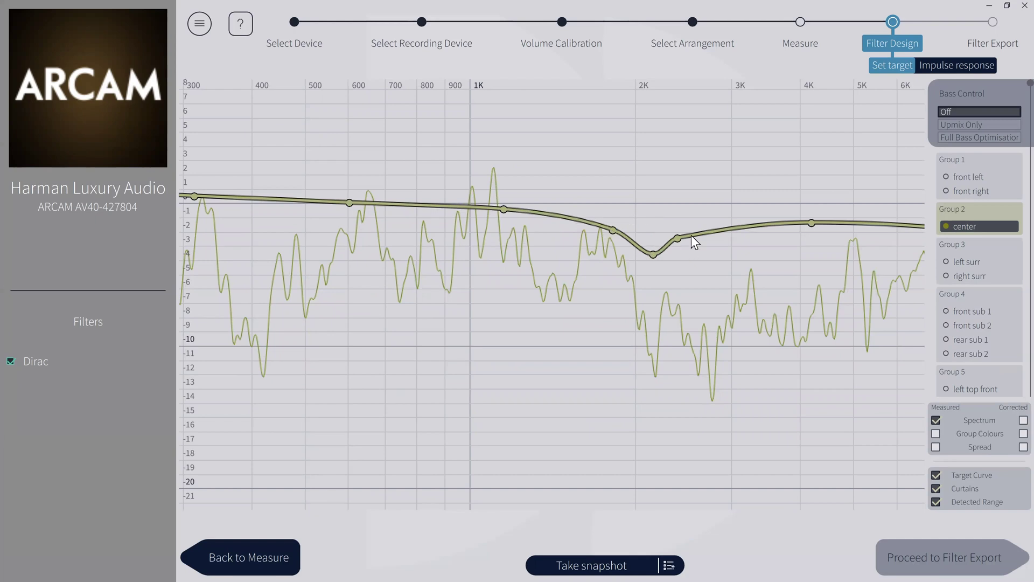
drag(677, 239, 676, 245)
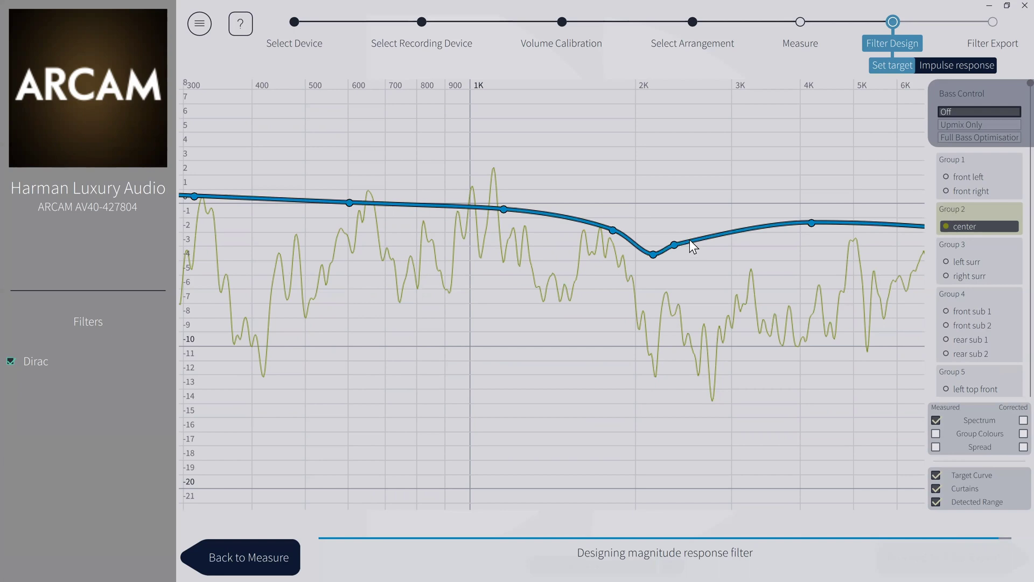
Step: Add points around 2.5–3 kHz, setting 2.75 kHz to -3.8 dB and 3.79 kHz to -2.3 dB
right_click(690, 238)
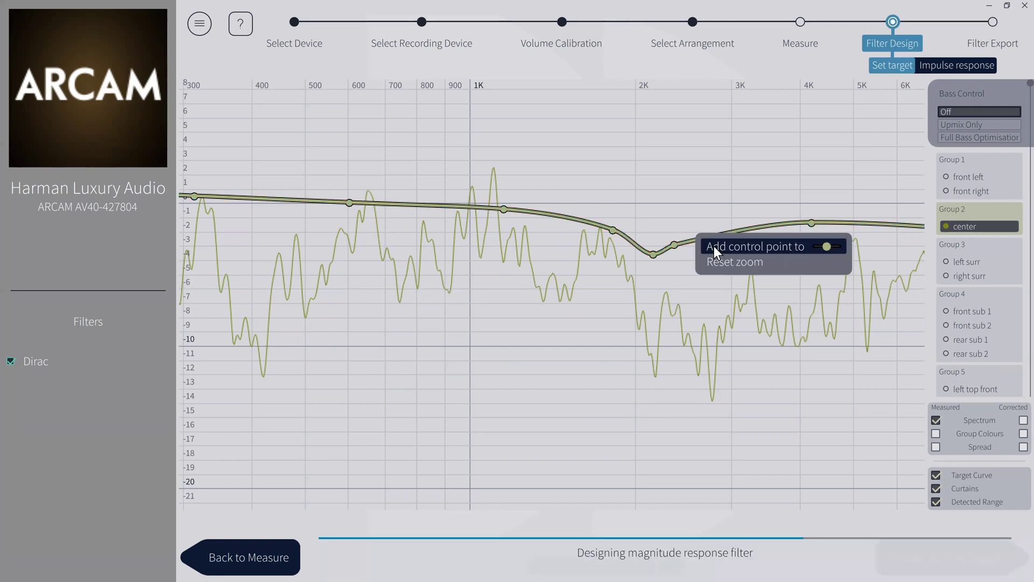
click(712, 245)
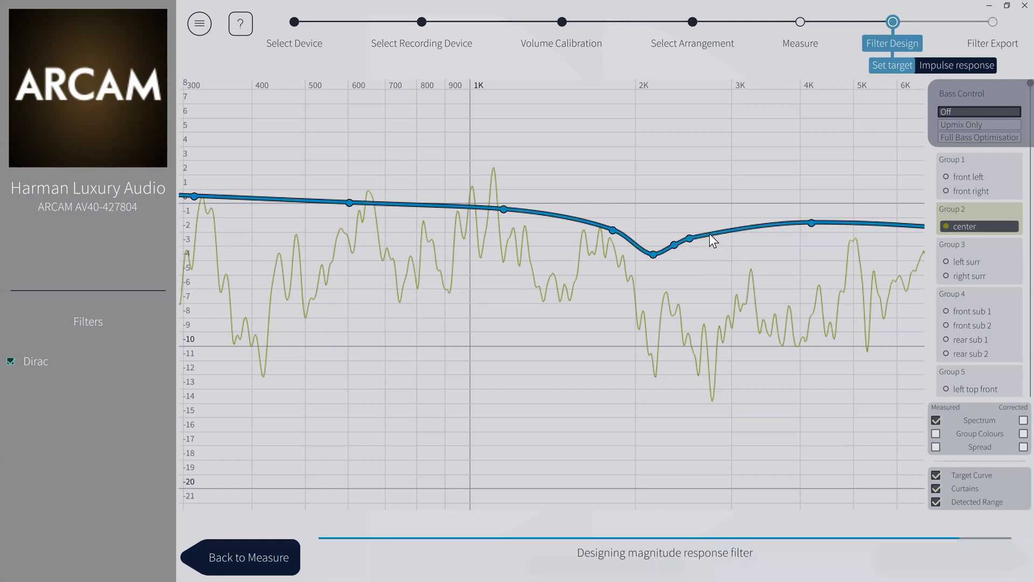
right_click(710, 235)
click(725, 238)
right_click(723, 229)
click(741, 232)
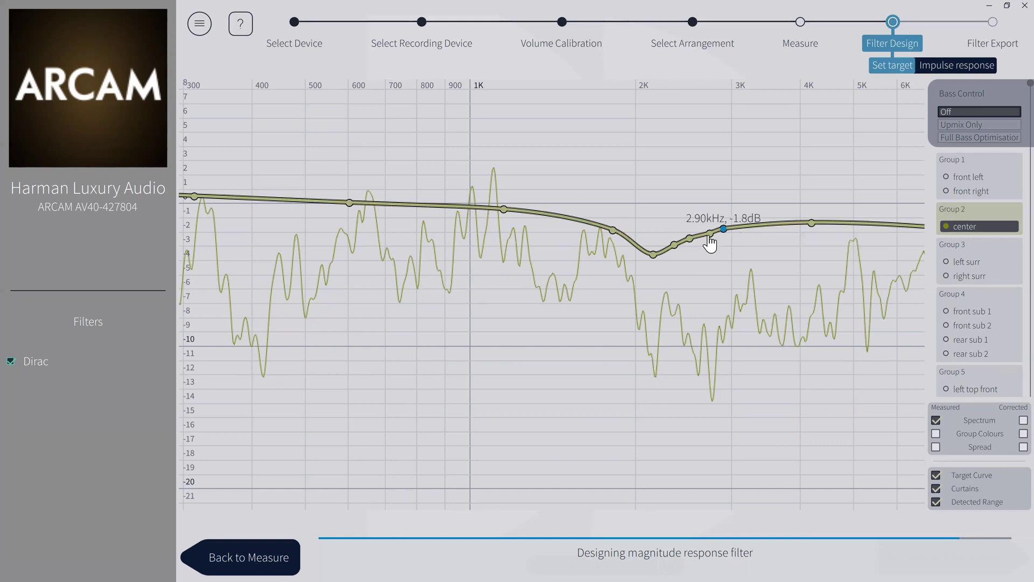
mouse_move(691, 254)
drag(692, 255, 694, 275)
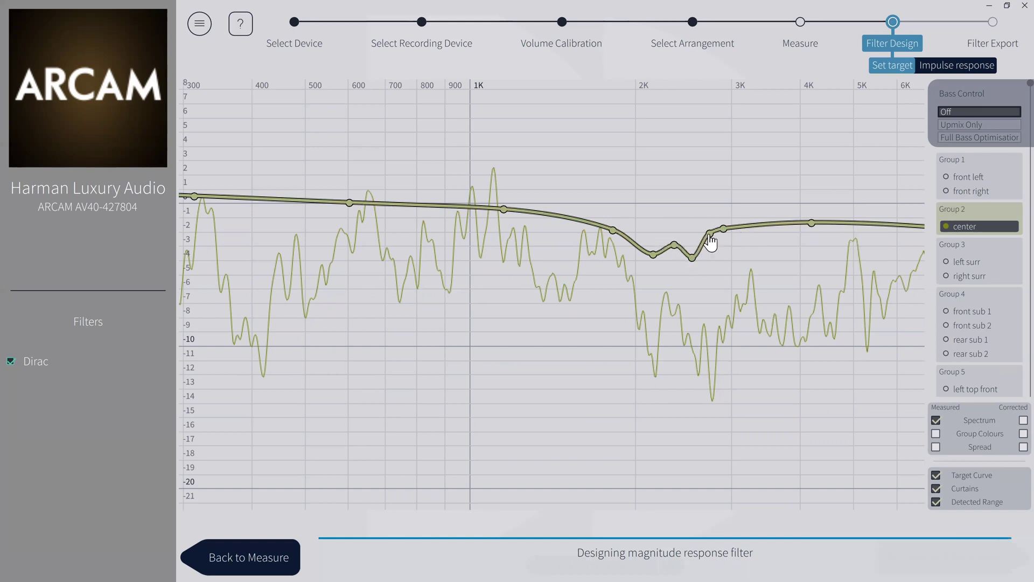
drag(709, 235, 711, 272)
drag(723, 229, 740, 247)
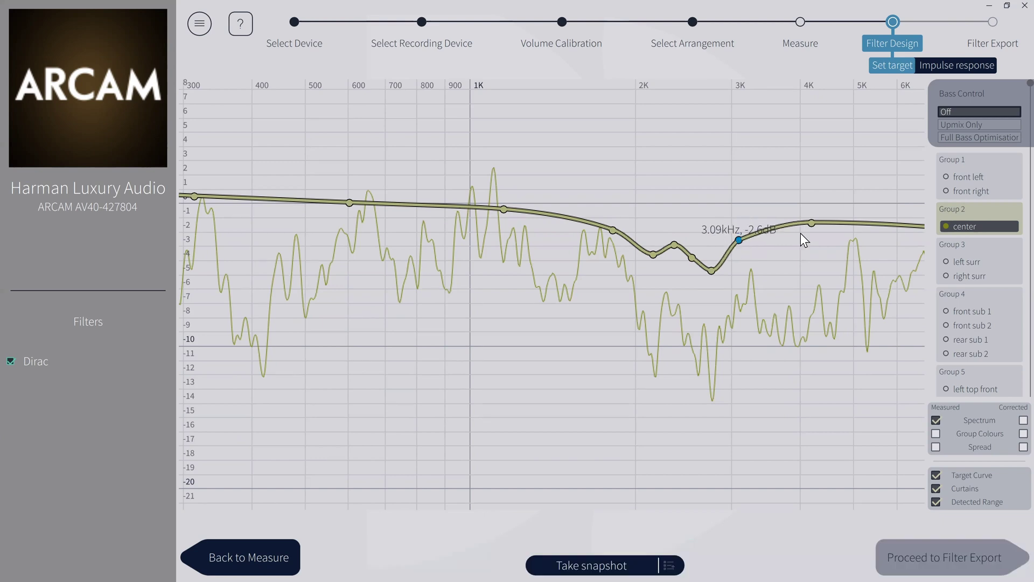
drag(813, 225, 790, 239)
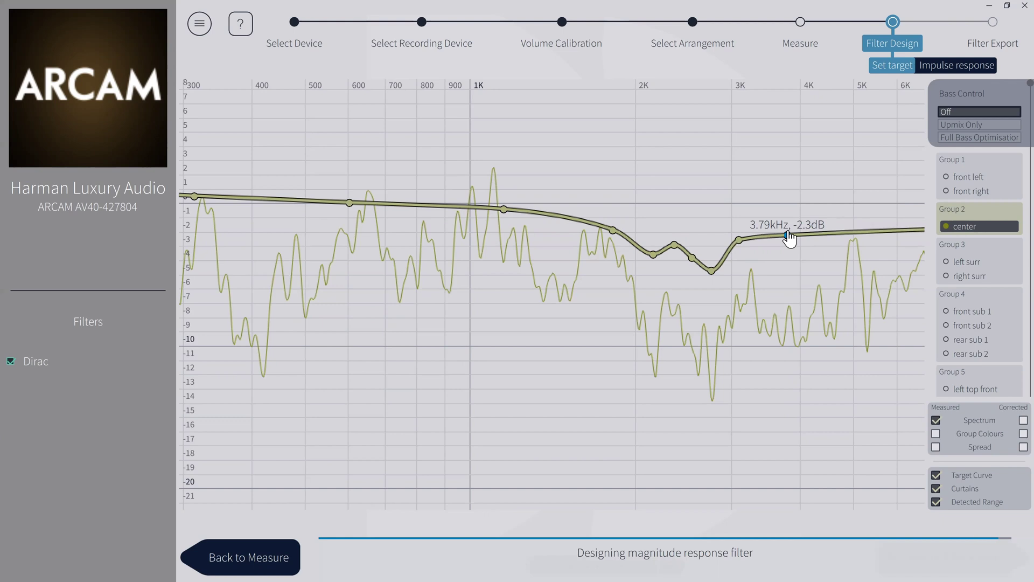
drag(789, 239, 789, 238)
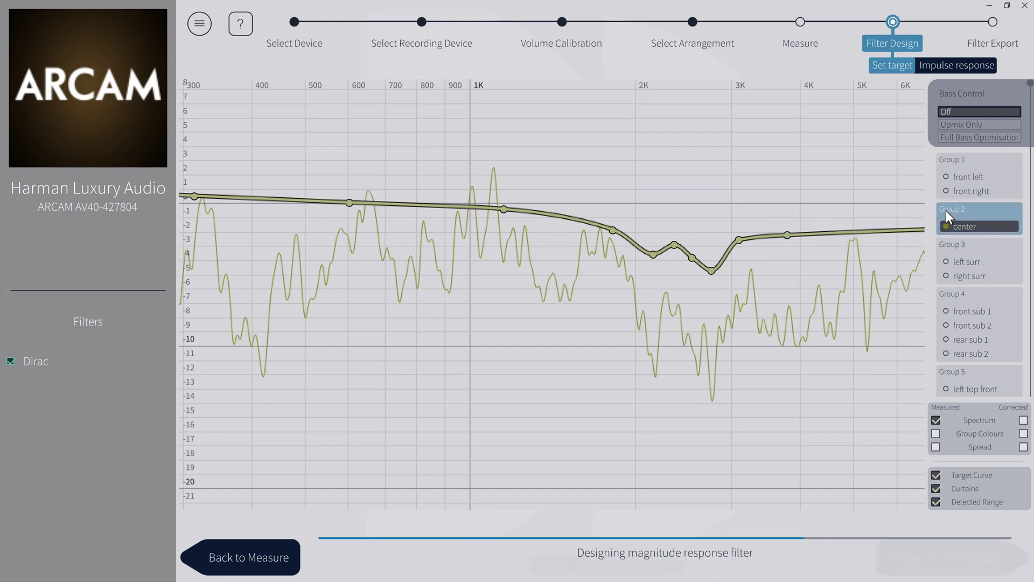
right_click(786, 271)
Step: Reset zoom, add a 5 kHz point, drop 3.8 kHz to -3.1 dB, and adjust the upper limit
click(803, 293)
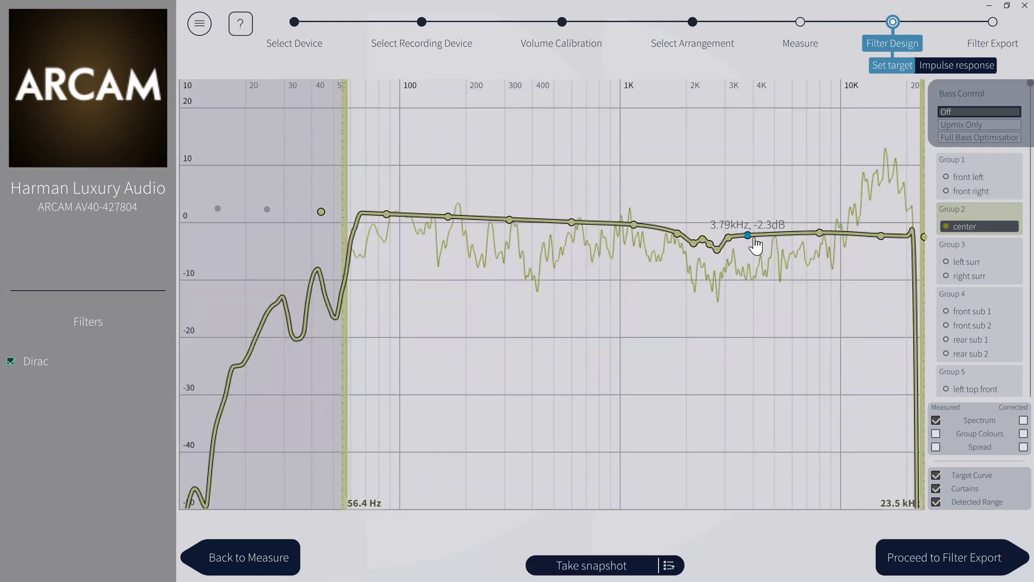
right_click(781, 229)
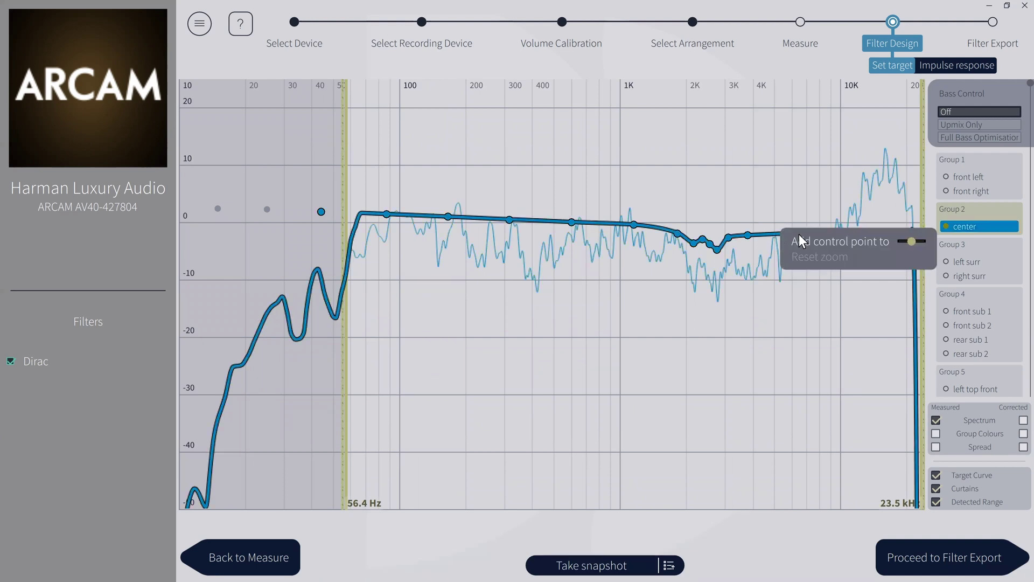
click(791, 241)
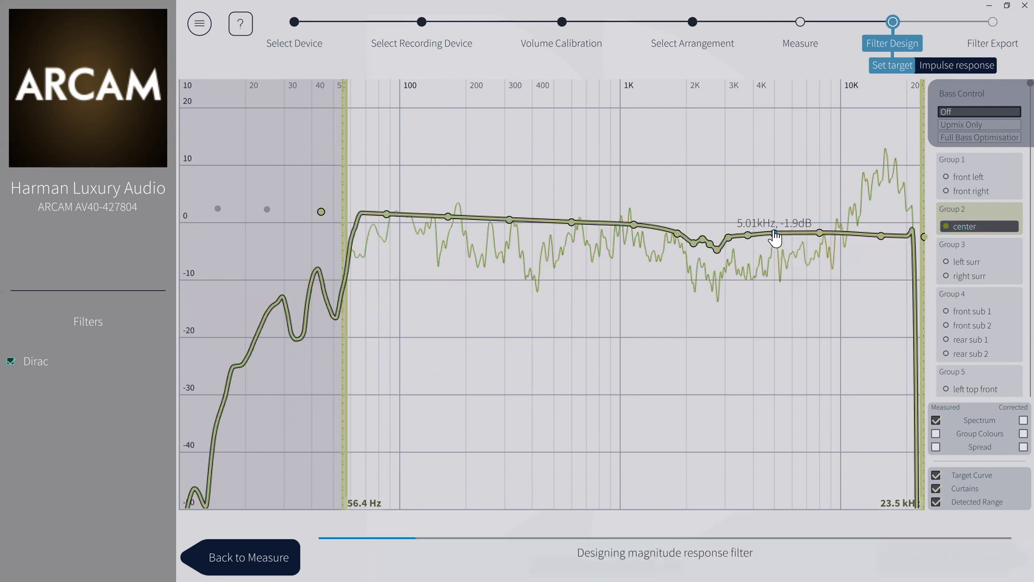
drag(749, 236, 749, 240)
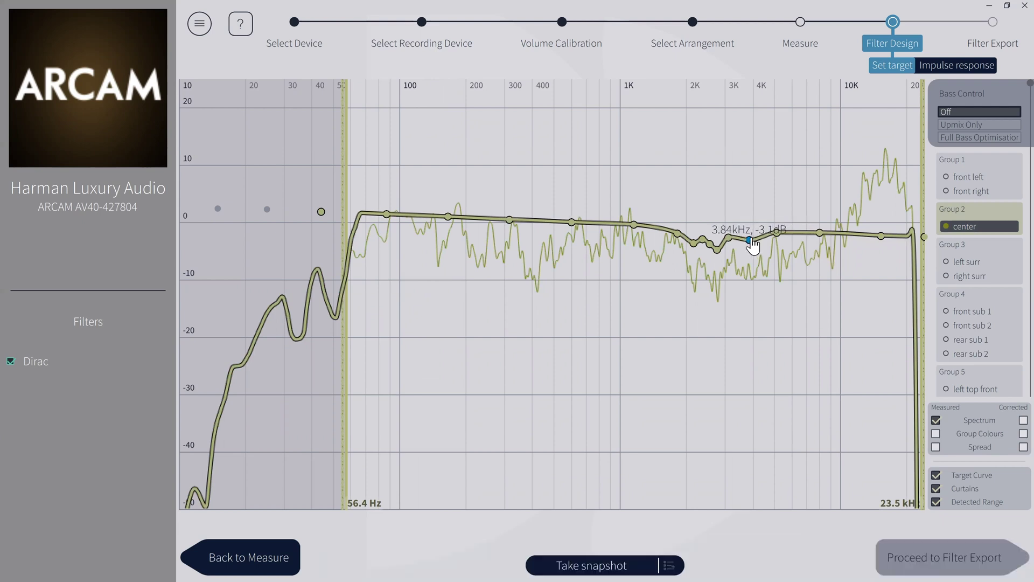
click(818, 233)
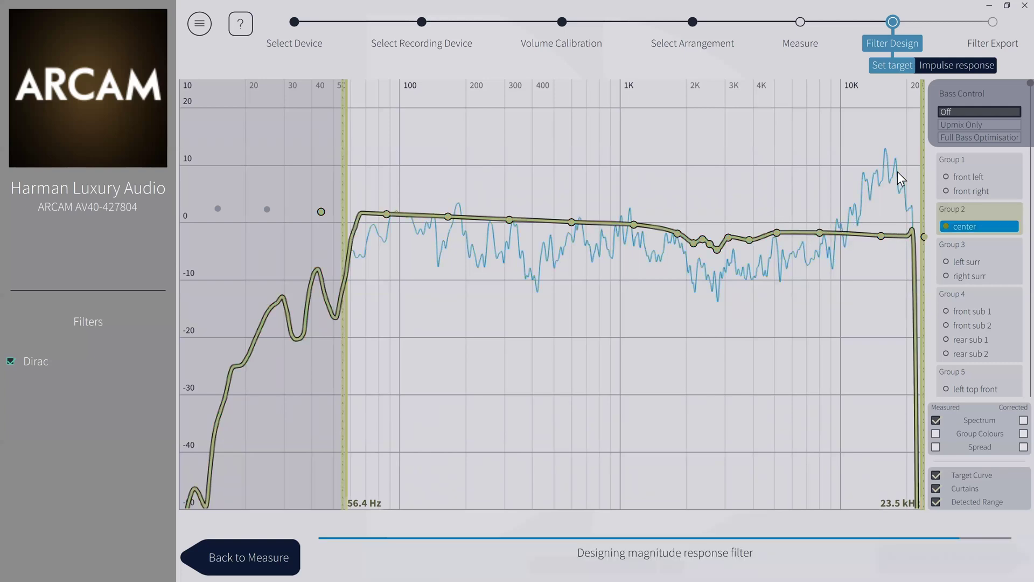
mouse_move(921, 218)
mouse_down()
mouse_move(868, 237)
mouse_move(925, 237)
mouse_up()
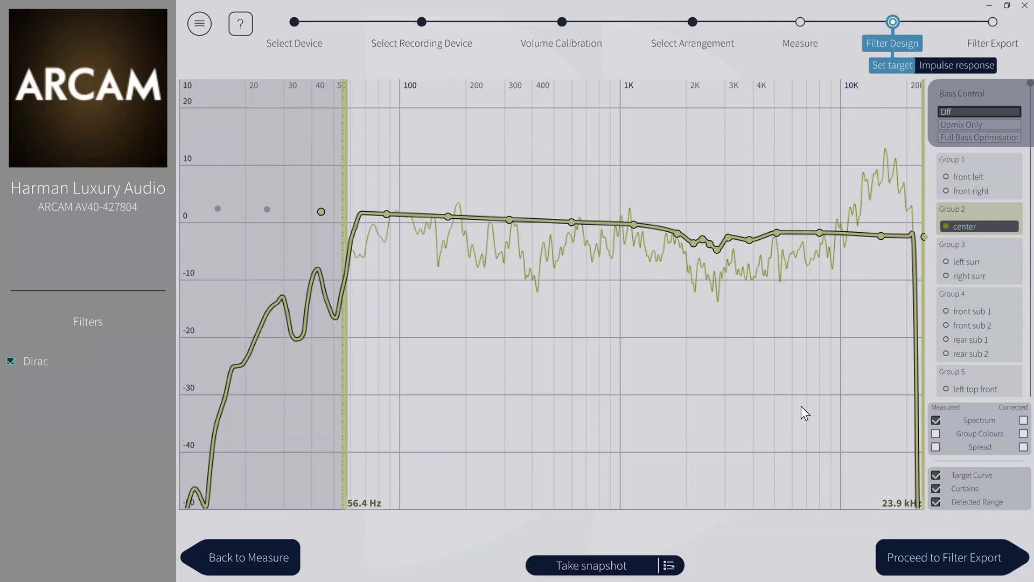
click(991, 251)
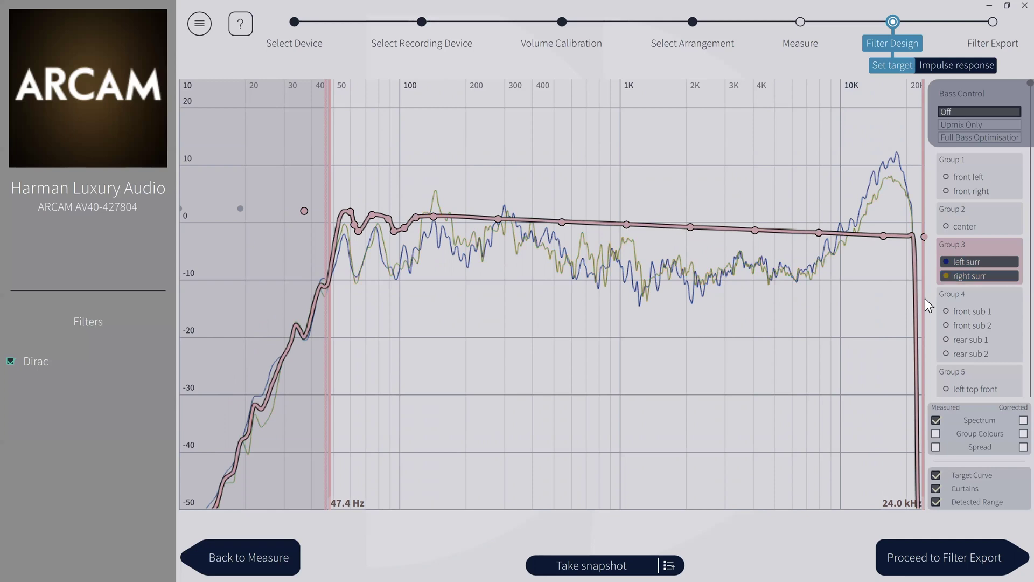
Step: On the subwoofer target, place points at 21.6 Hz (1.1 dB) and 42.2 Hz
click(965, 296)
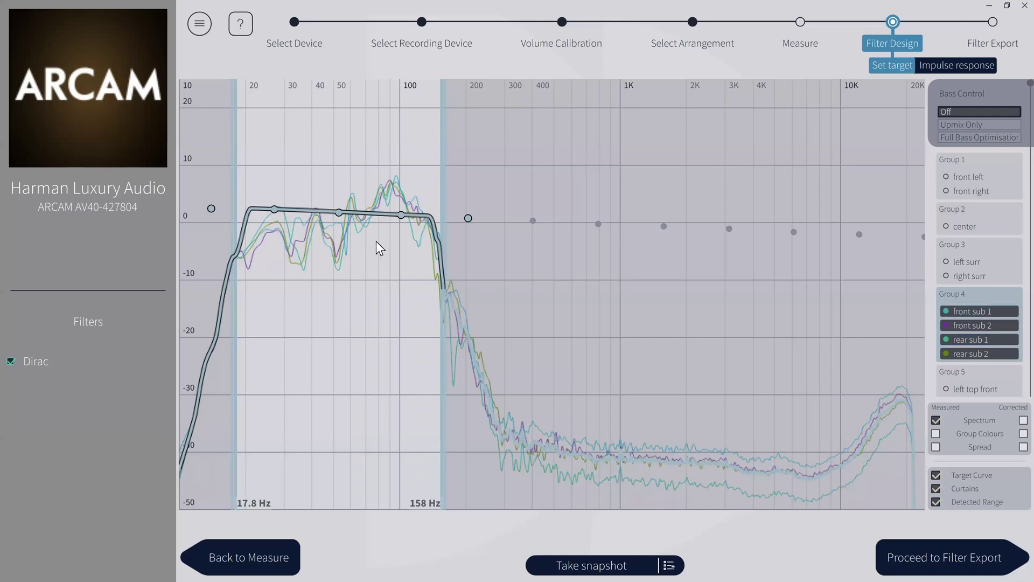
right_click(250, 209)
click(268, 217)
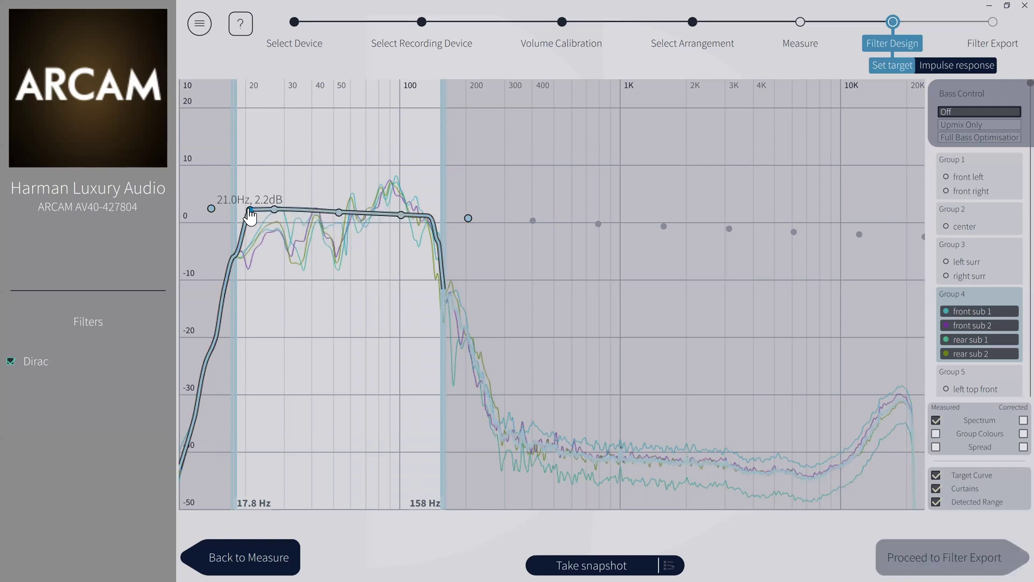
drag(251, 221, 253, 222)
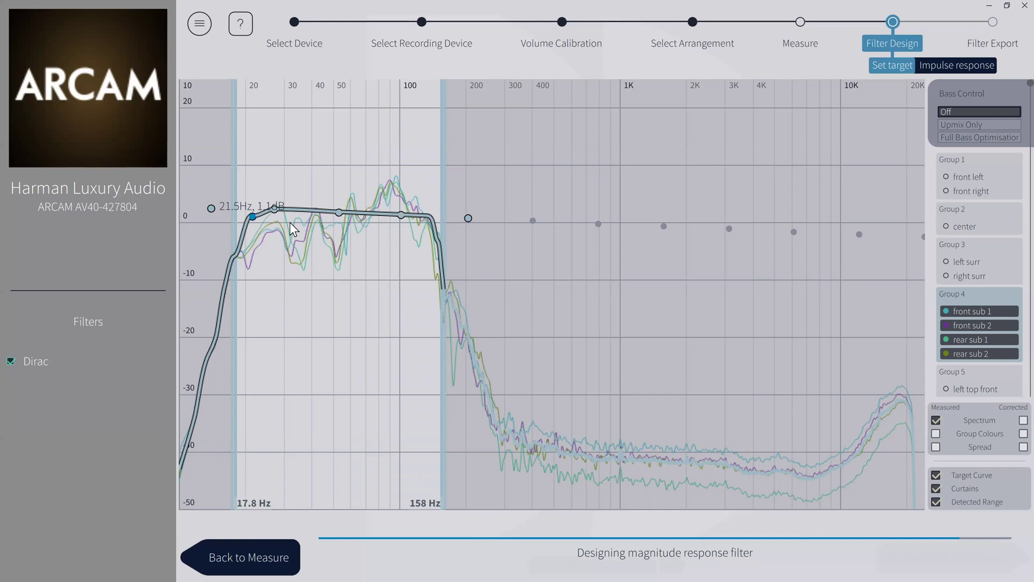
drag(341, 220, 325, 219)
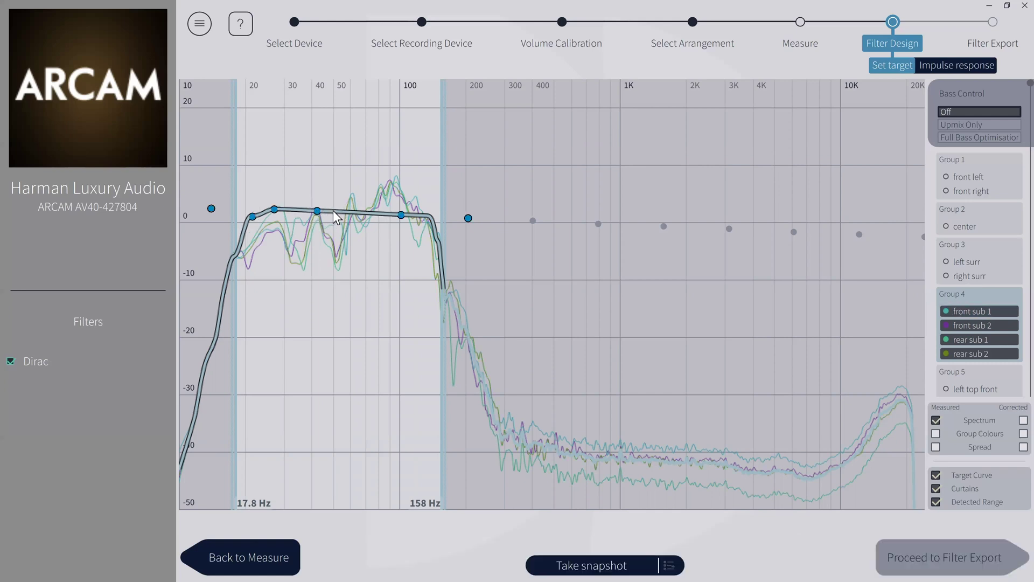
Step: Add a 50.7 Hz point at 0.8 dB and a 67.3 Hz point at 1.1 dB, then go to Filter Export
right_click(342, 213)
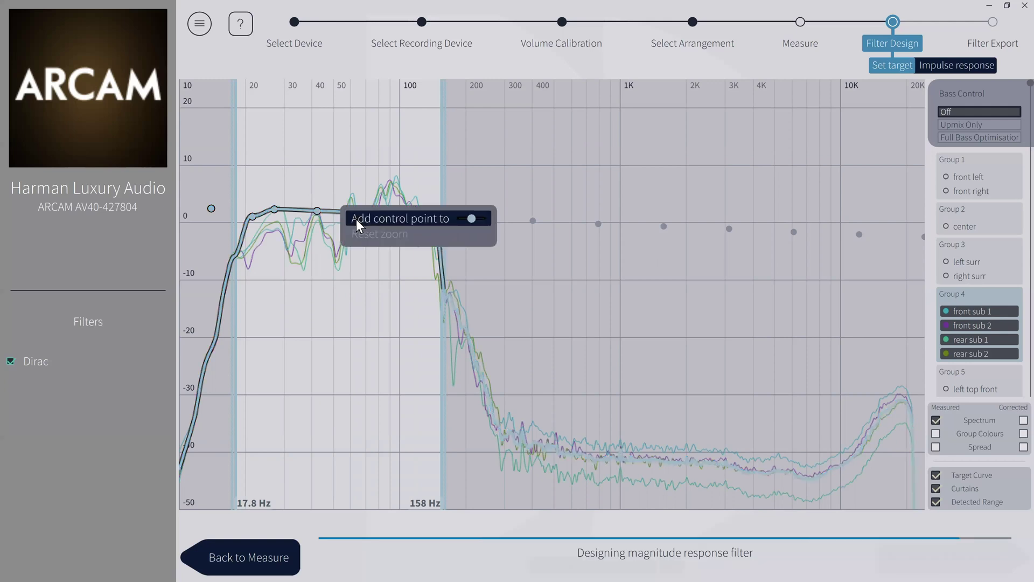
click(354, 219)
drag(335, 216, 335, 219)
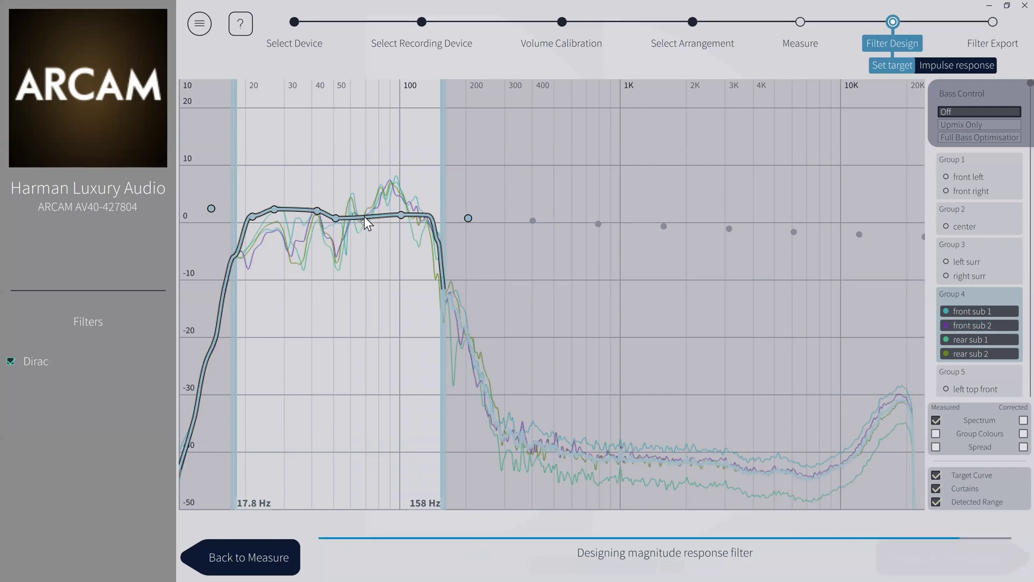
right_click(383, 220)
click(386, 221)
drag(369, 225, 352, 221)
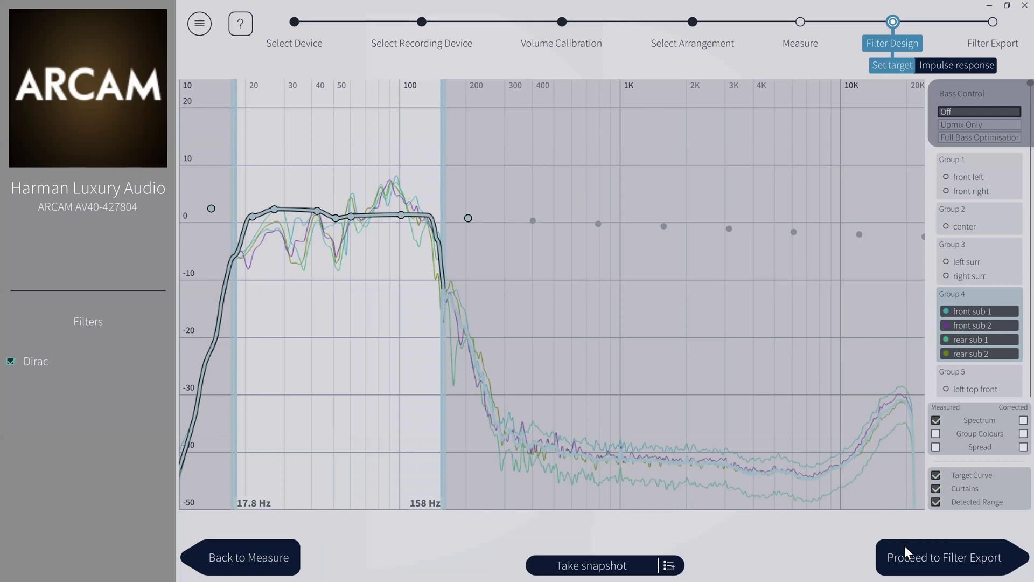
click(935, 556)
Step: Export the filter to slot 1 on the AV40 as 'Demonstration', replacing the old filter
click(403, 167)
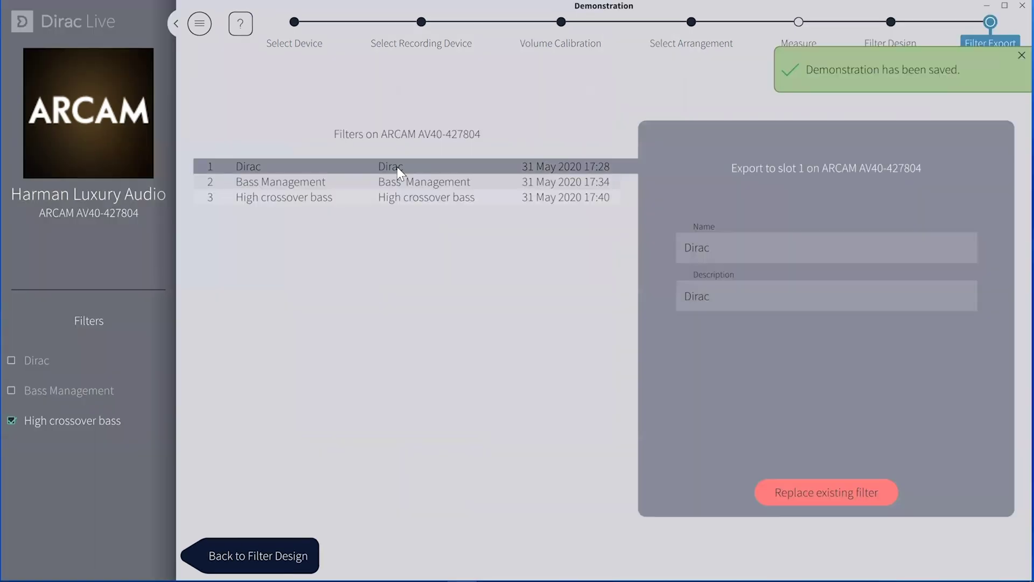
drag(734, 247, 660, 242)
text(Demonts)
key(BackSpace)
key(BackSpace)
text(stration)
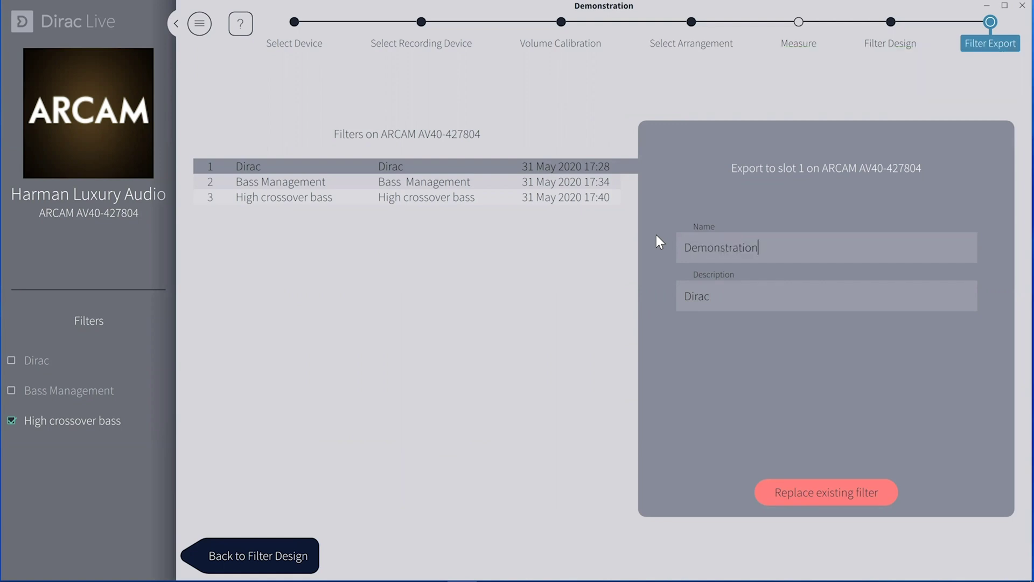
click(818, 497)
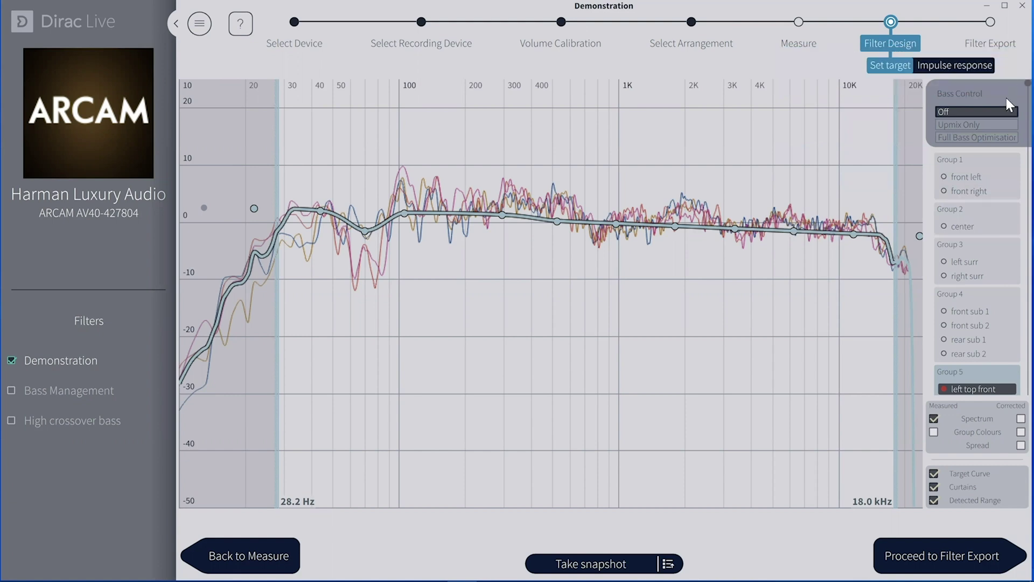
Step: Enable Full Bass Optimisation, review the front, center and surround sets, and calculate the bass filter
click(975, 137)
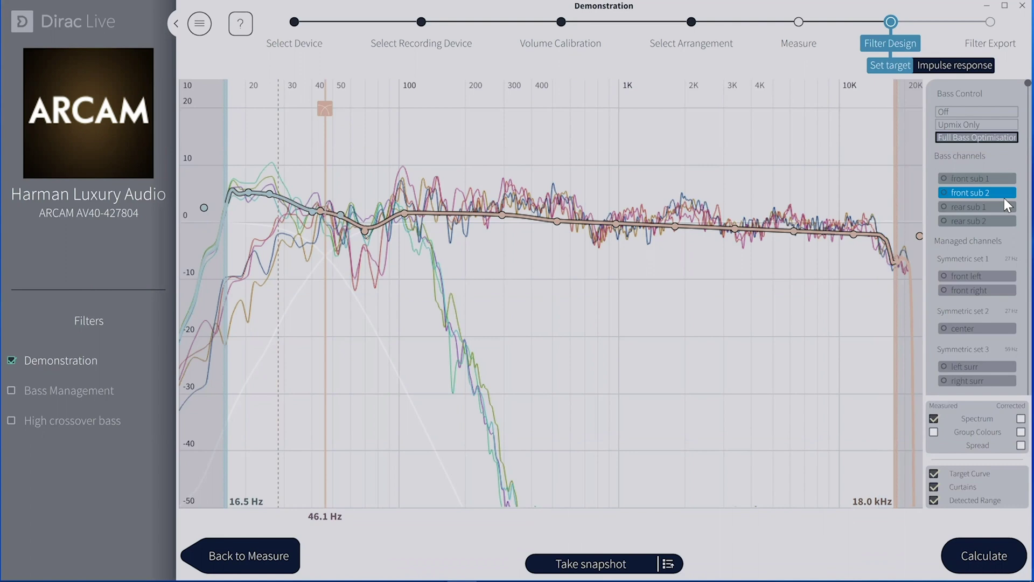
click(991, 258)
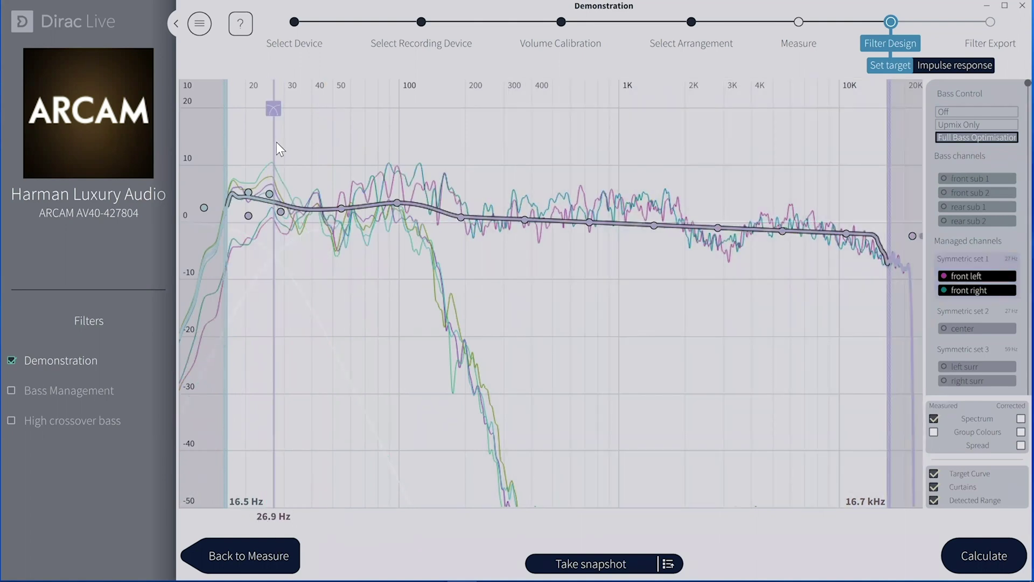
mouse_move(276, 110)
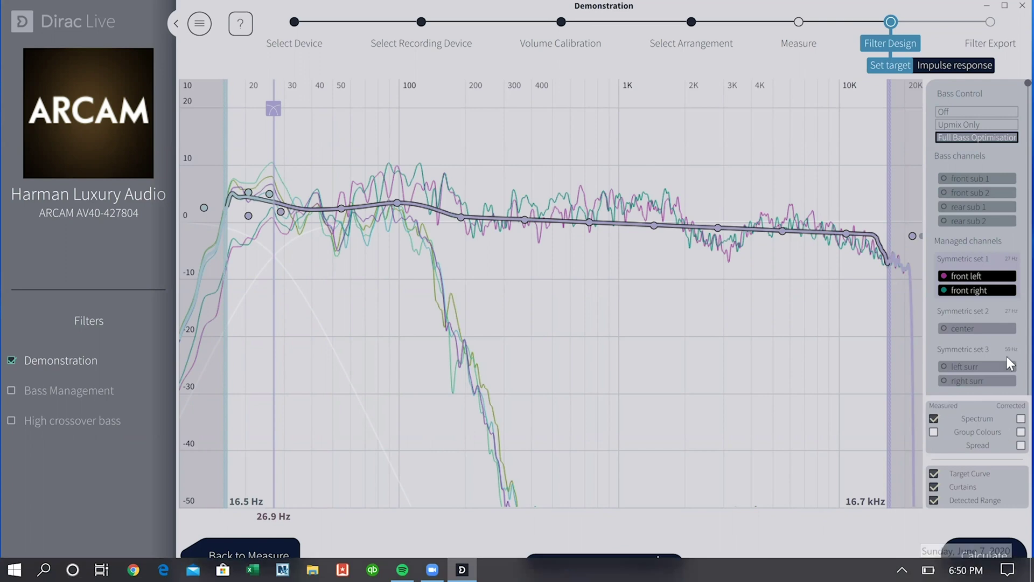
click(990, 310)
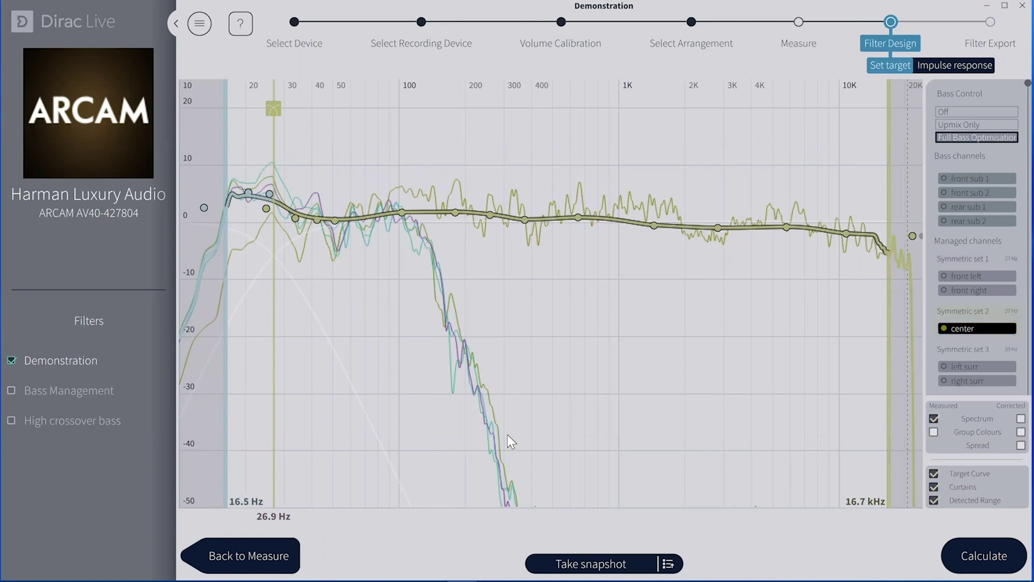
click(958, 348)
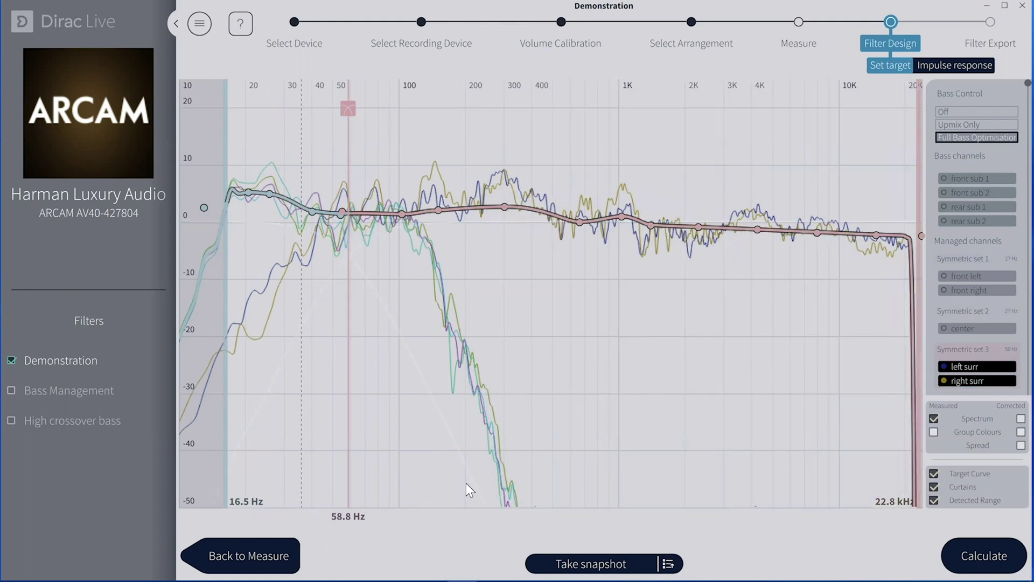
click(980, 549)
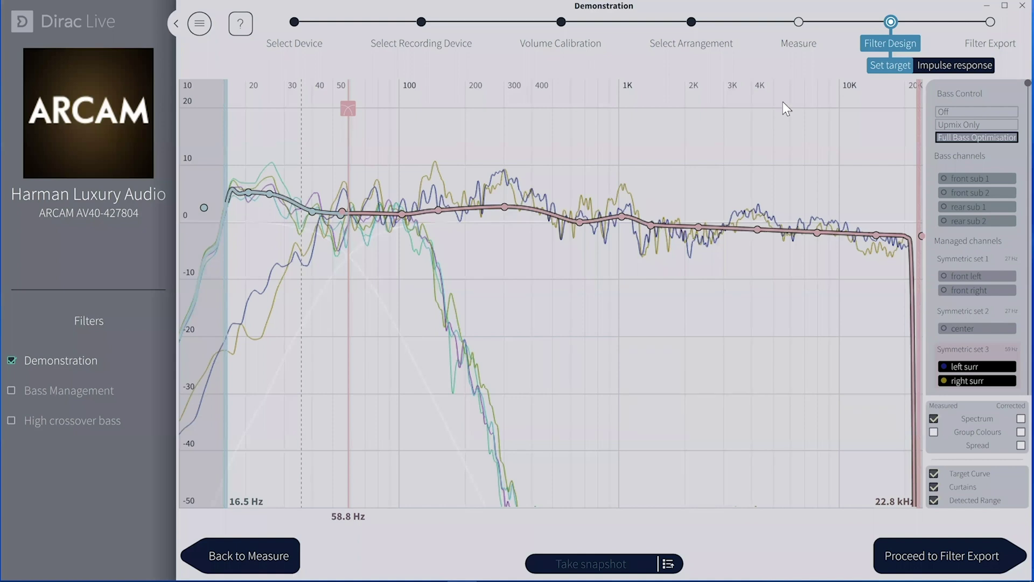
click(956, 560)
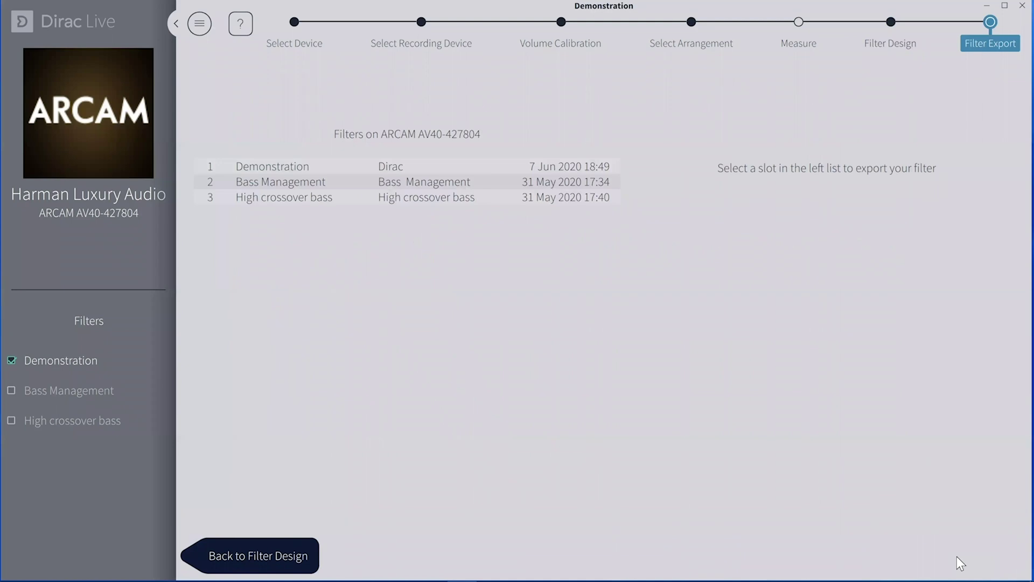
Step: Export the new filter to slot 2 'Bass Management', replacing the existing filter
click(352, 182)
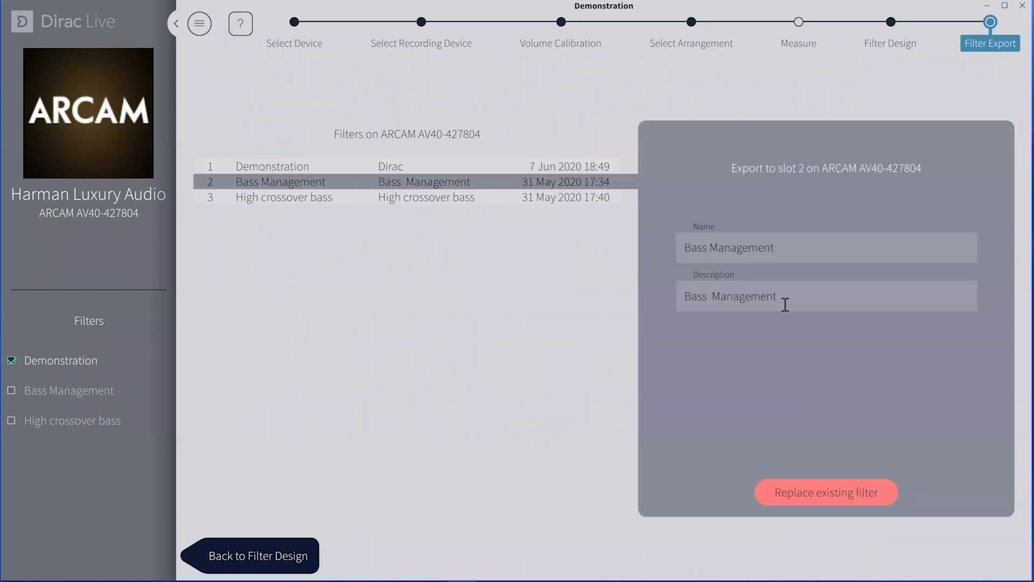
click(812, 494)
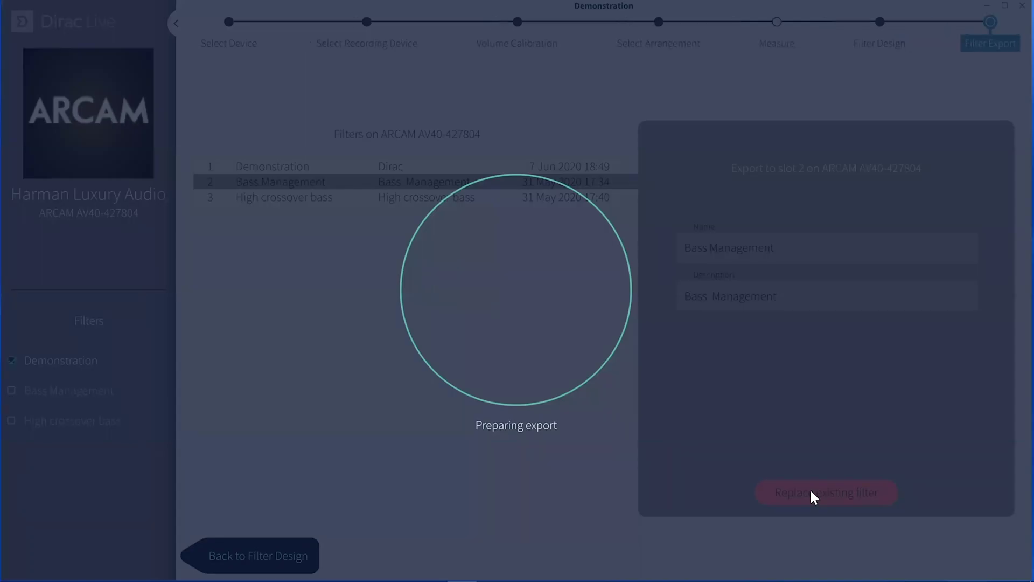